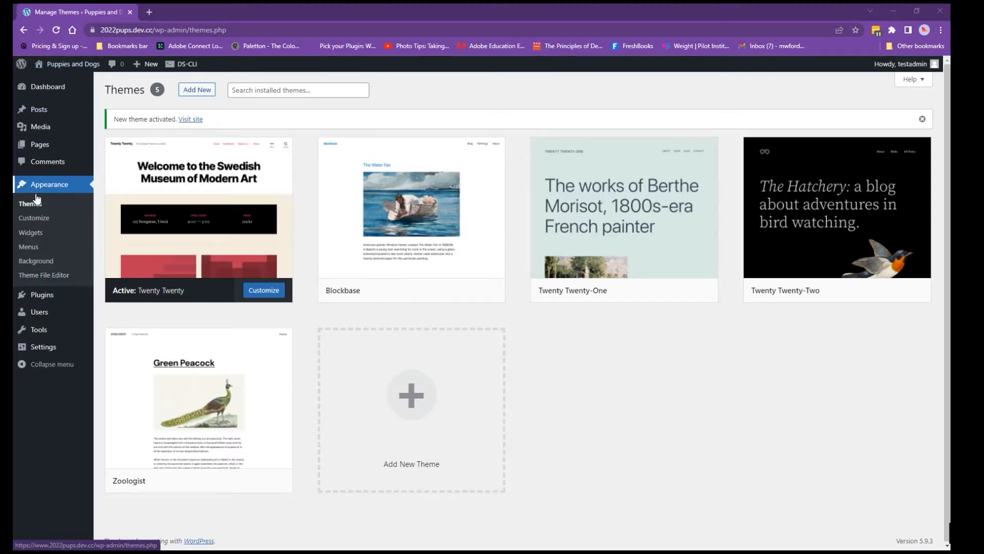
Create a new navigation menu named Primary and assign it to the Desktop Horizontal Menu display location
{"action": "left_click", "coordinate": [31, 253]}
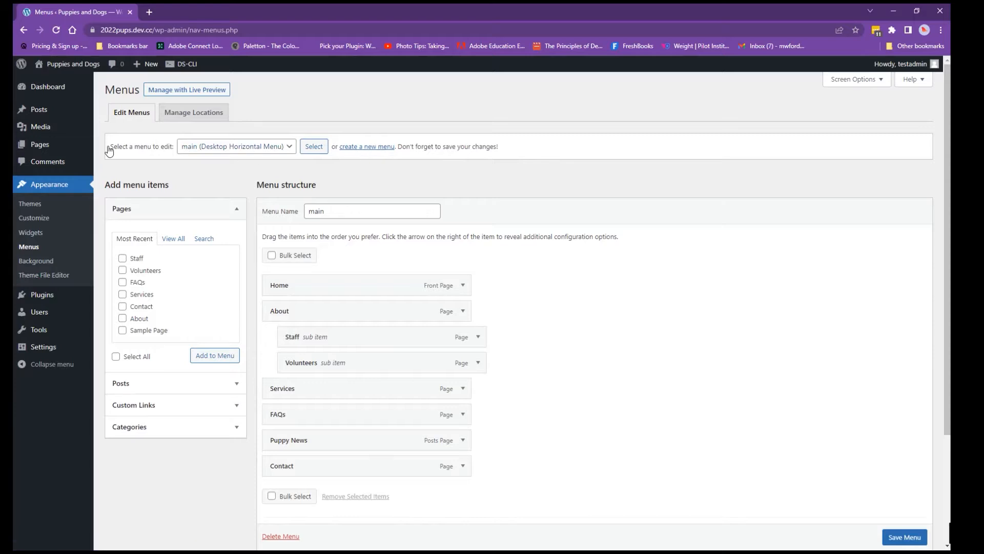
{"action": "left_click", "coordinate": [367, 148]}
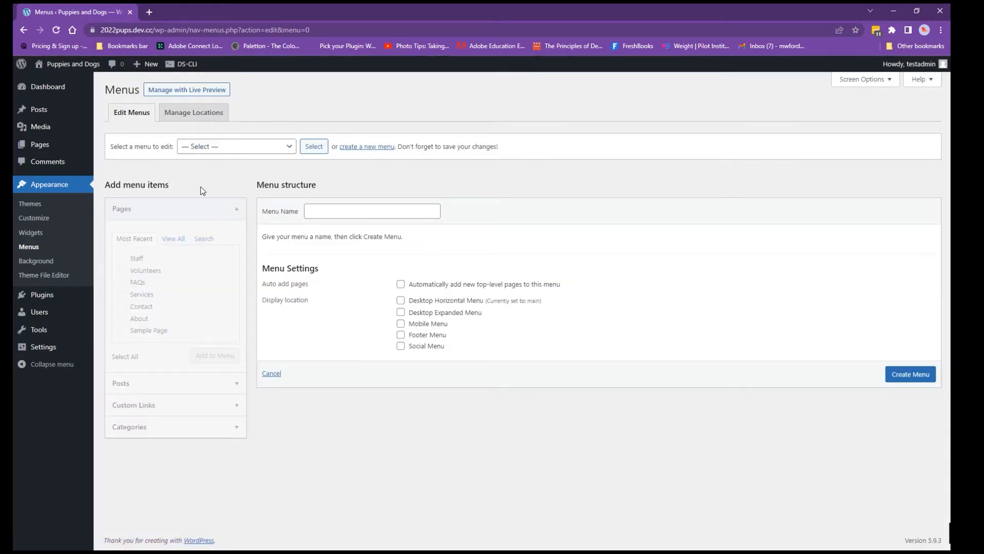
{"action": "left_click", "coordinate": [324, 212]}
{"action": "left_click", "coordinate": [324, 213]}
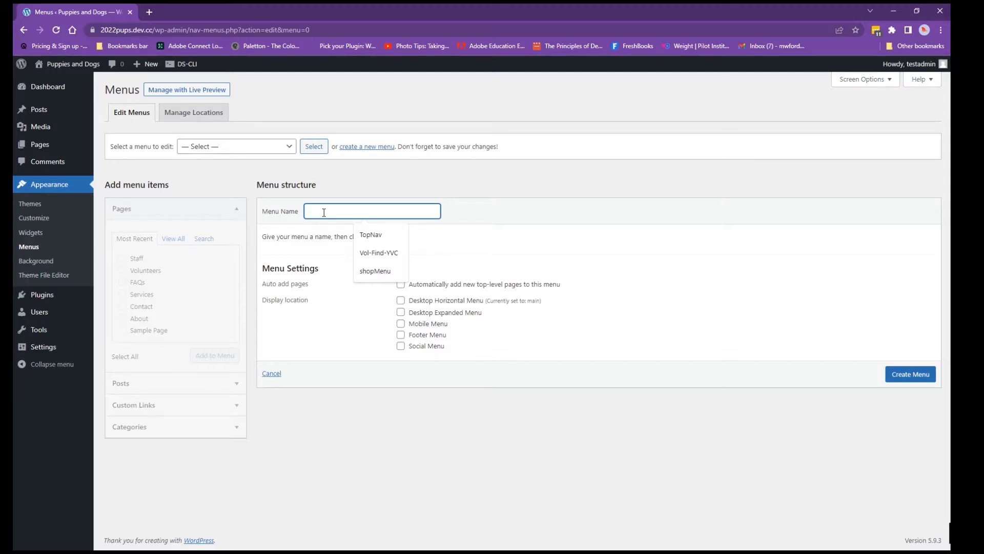
{"action": "type", "text": "Prim"}
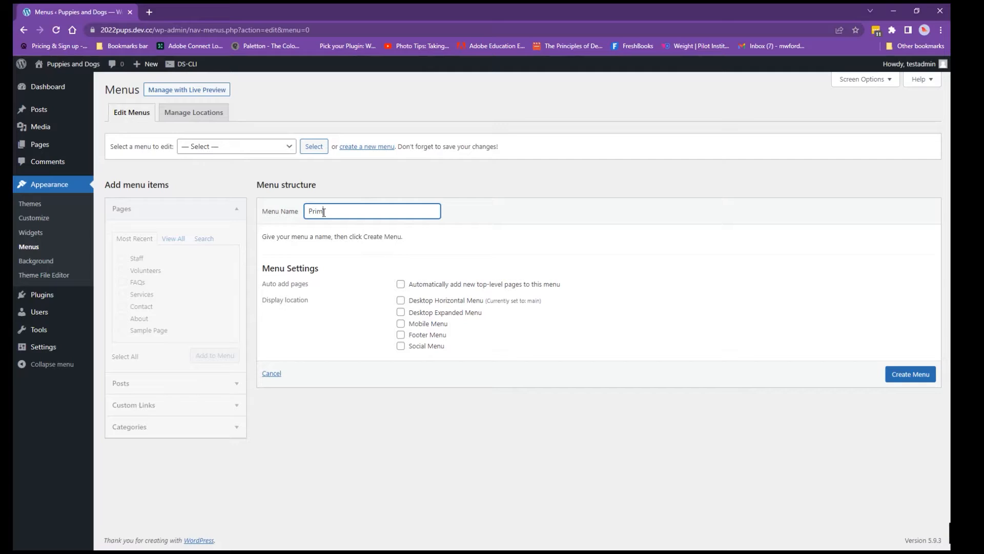
{"action": "type", "text": "ary"}
{"action": "left_click", "coordinate": [401, 303]}
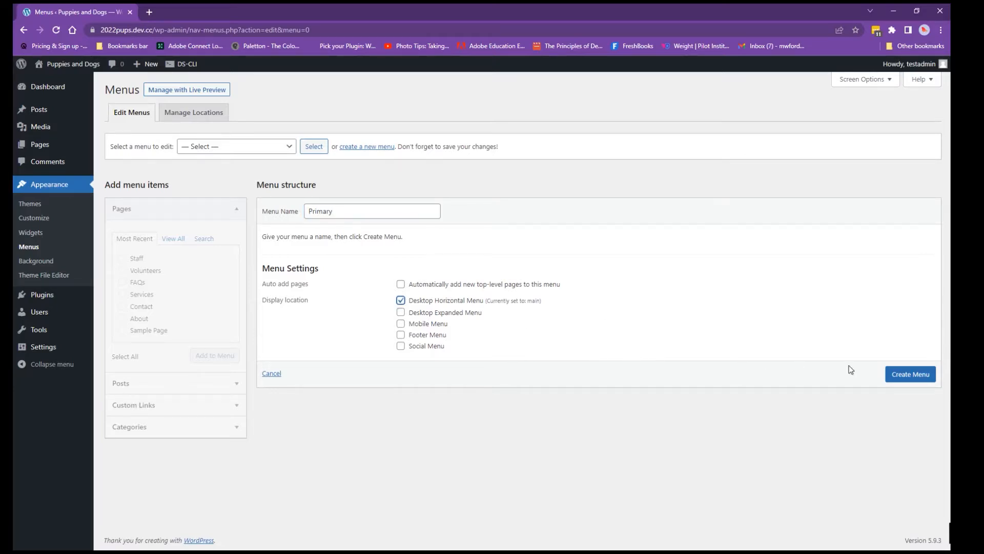
{"action": "left_click", "coordinate": [917, 381]}
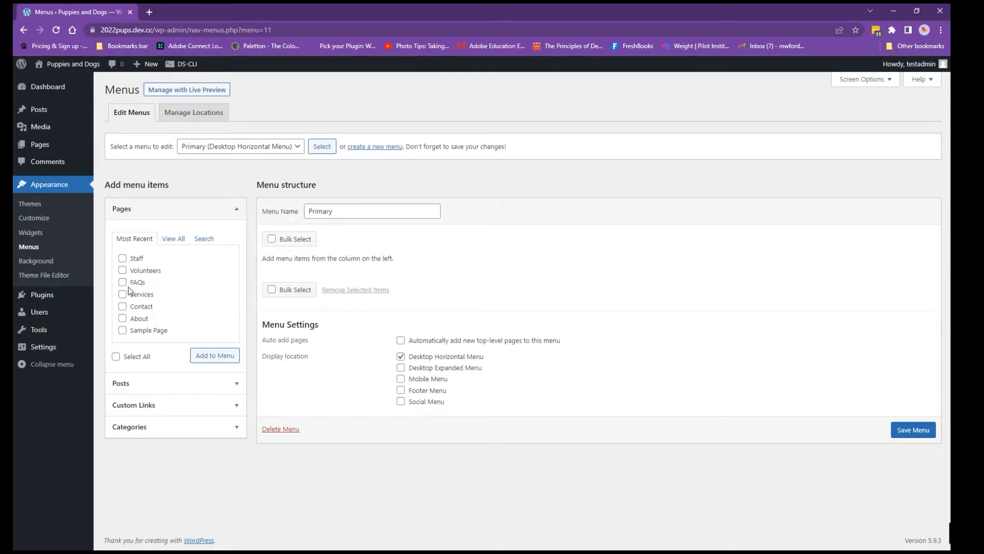
Add the Home, Puppy News, About, Contact, FAQs, Services, Staff and Volunteers pages to the Primary menu
{"action": "left_click", "coordinate": [174, 241]}
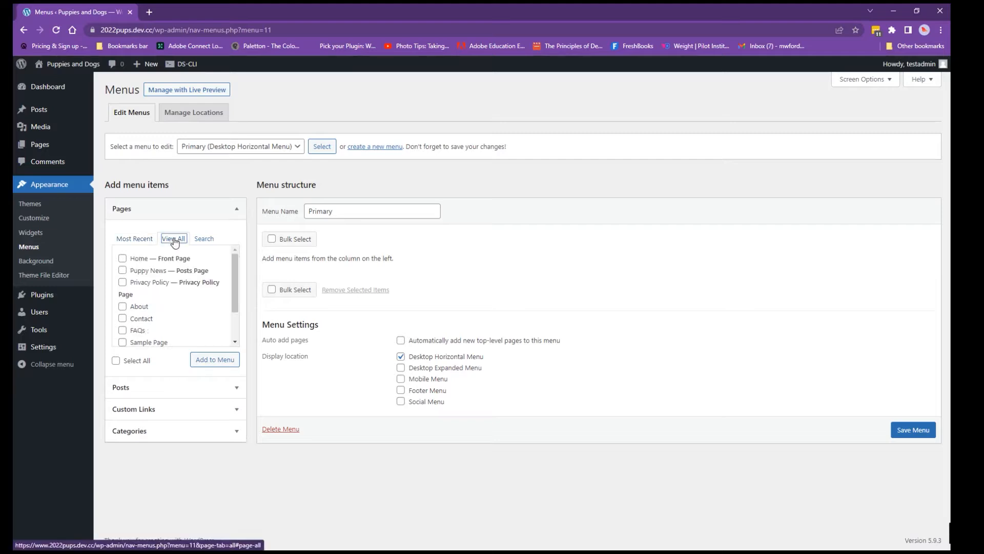
{"action": "left_click", "coordinate": [122, 259]}
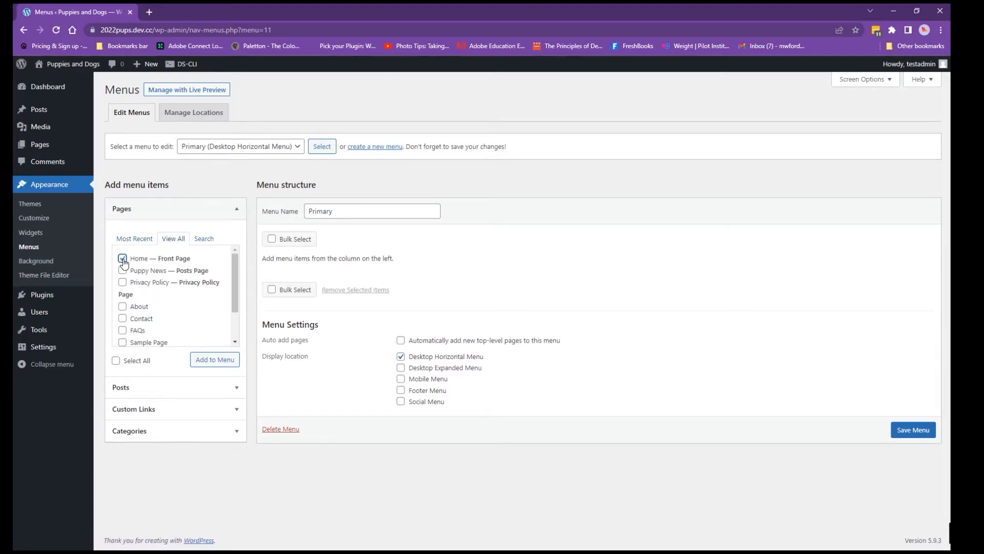
{"action": "left_click", "coordinate": [122, 271]}
{"action": "left_click", "coordinate": [123, 307]}
{"action": "left_click", "coordinate": [123, 318]}
{"action": "left_click", "coordinate": [123, 330]}
{"action": "scroll", "coordinate": [177, 323], "scroll_direction": "down", "scroll_amount": 1}
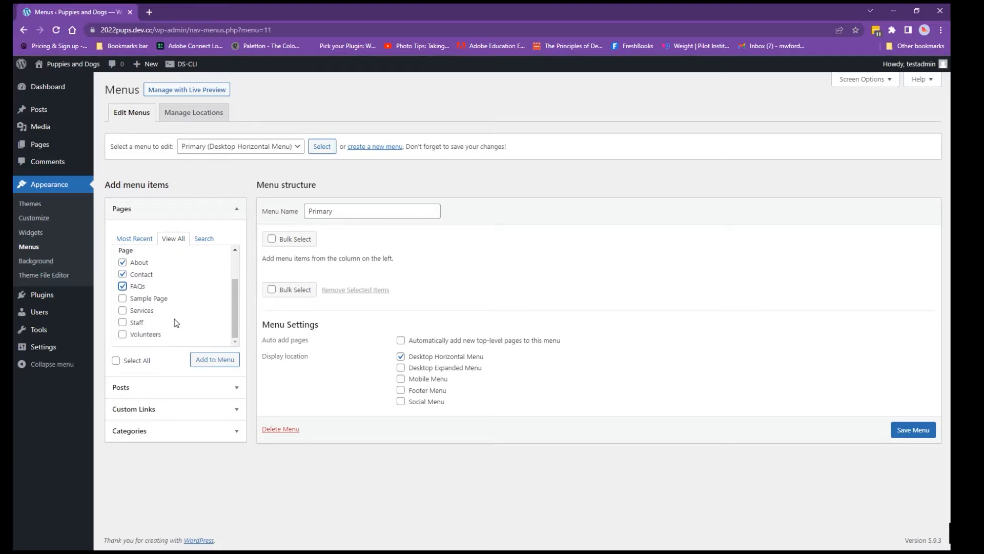
{"action": "left_click", "coordinate": [122, 310]}
{"action": "left_click", "coordinate": [122, 322]}
{"action": "left_click", "coordinate": [123, 334]}
{"action": "left_click", "coordinate": [213, 362]}
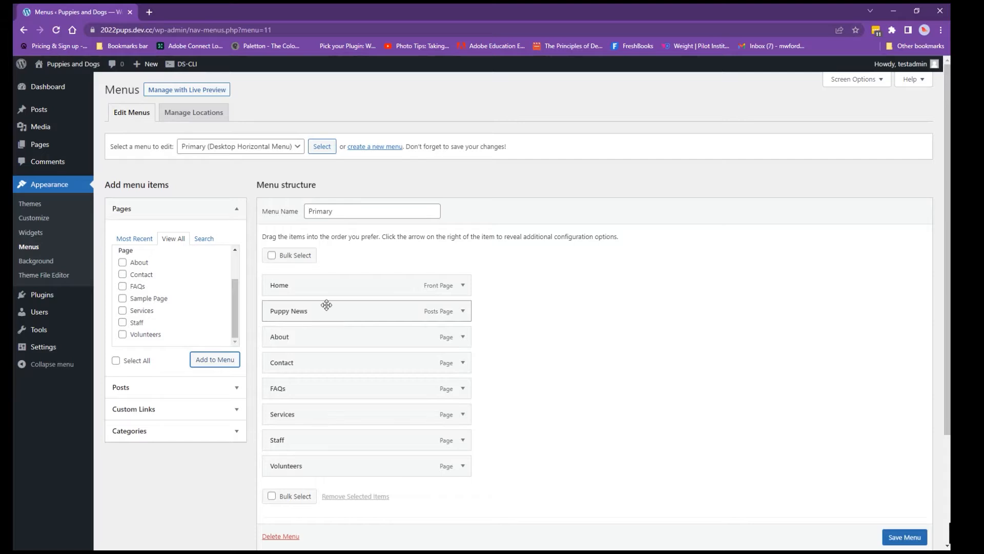
Move Puppy News and Contact to the end of the menu structure, and nest Staff and Volunteers as sub items under About
{"action": "left_click_drag", "start_coordinate": [318, 311], "coordinate": [312, 455]}
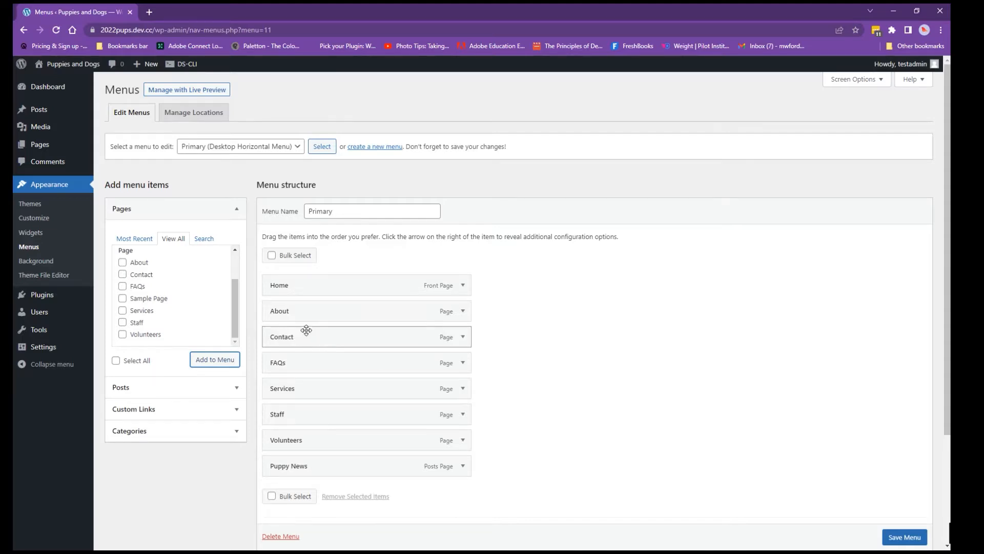
{"action": "left_click_drag", "start_coordinate": [305, 331], "coordinate": [302, 465]}
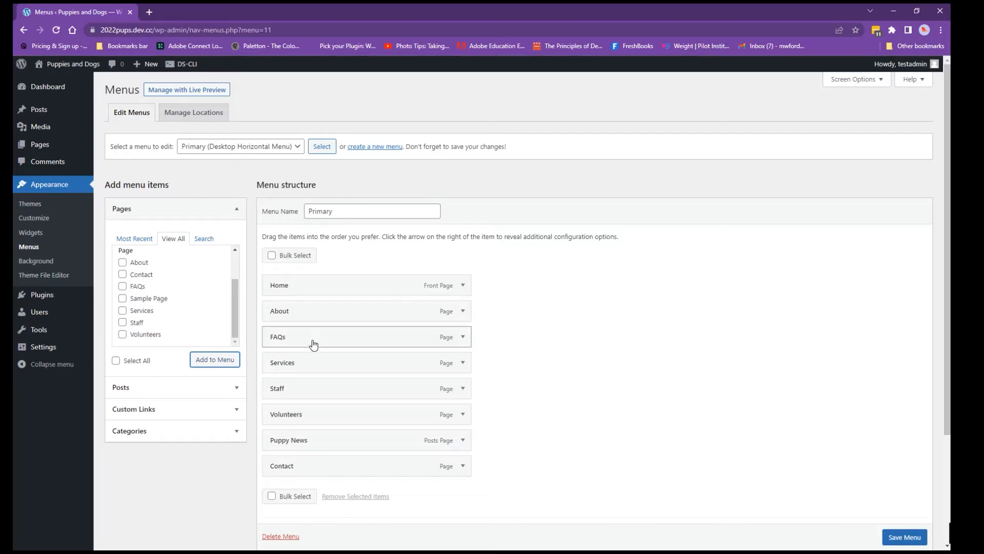
{"action": "left_click_drag", "start_coordinate": [312, 391], "coordinate": [329, 335]}
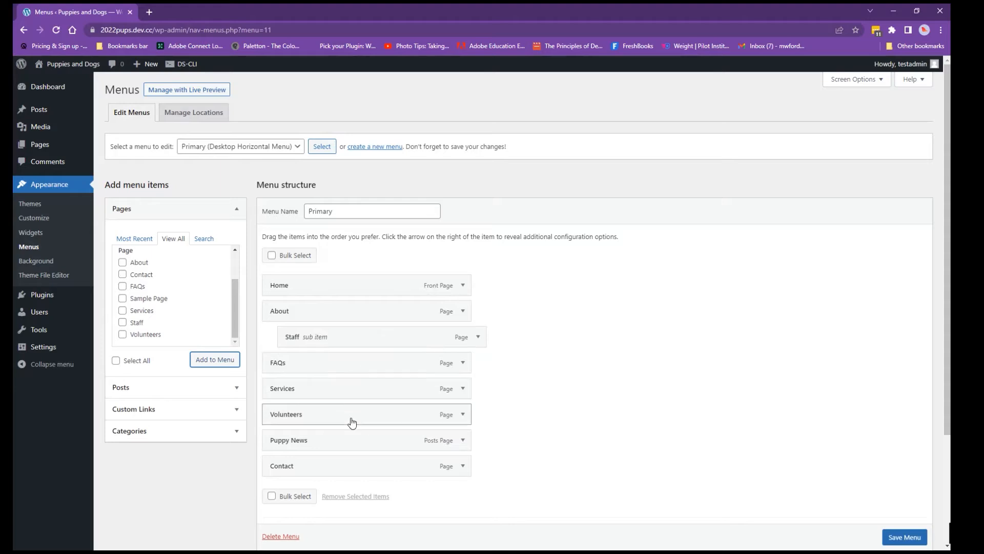
{"action": "left_click_drag", "start_coordinate": [340, 417], "coordinate": [355, 367]}
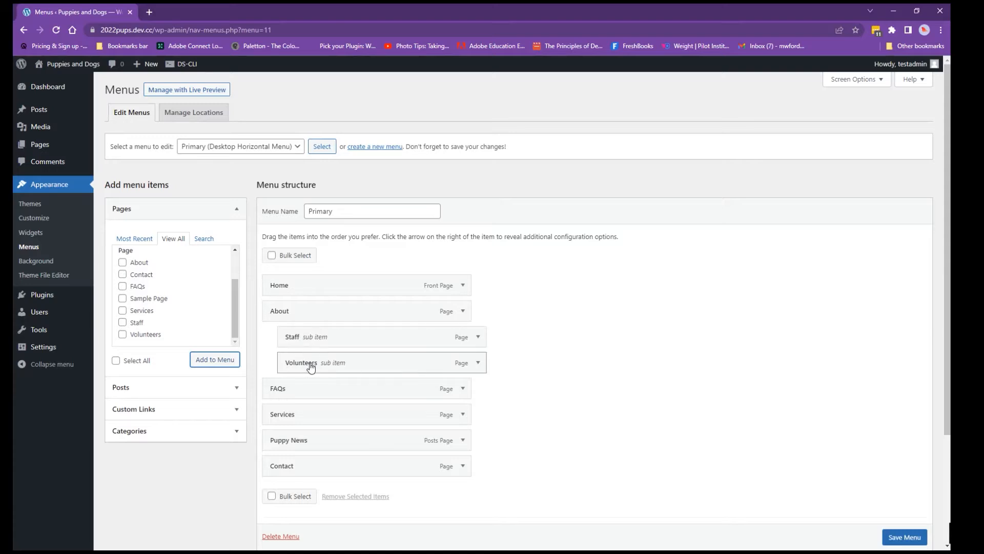
Place Services above FAQs in the menu structure and save the Primary menu
{"action": "mouse_move", "coordinate": [305, 416]}
{"action": "left_mouse_down"}
{"action": "mouse_move", "coordinate": [314, 359]}
{"action": "mouse_move", "coordinate": [308, 398]}
{"action": "left_mouse_up"}
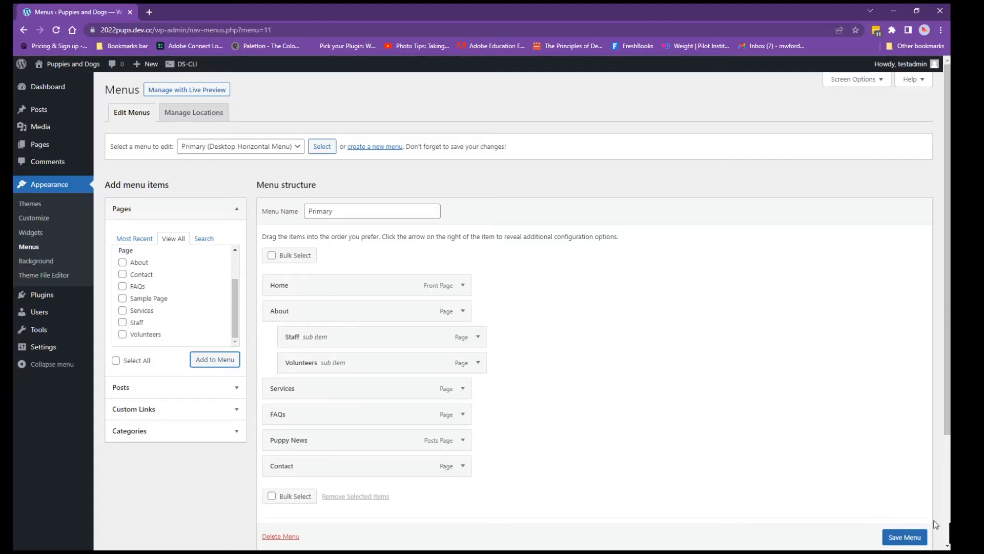
{"action": "scroll", "coordinate": [911, 539], "scroll_direction": "down", "scroll_amount": 1}
{"action": "left_click", "coordinate": [905, 537]}
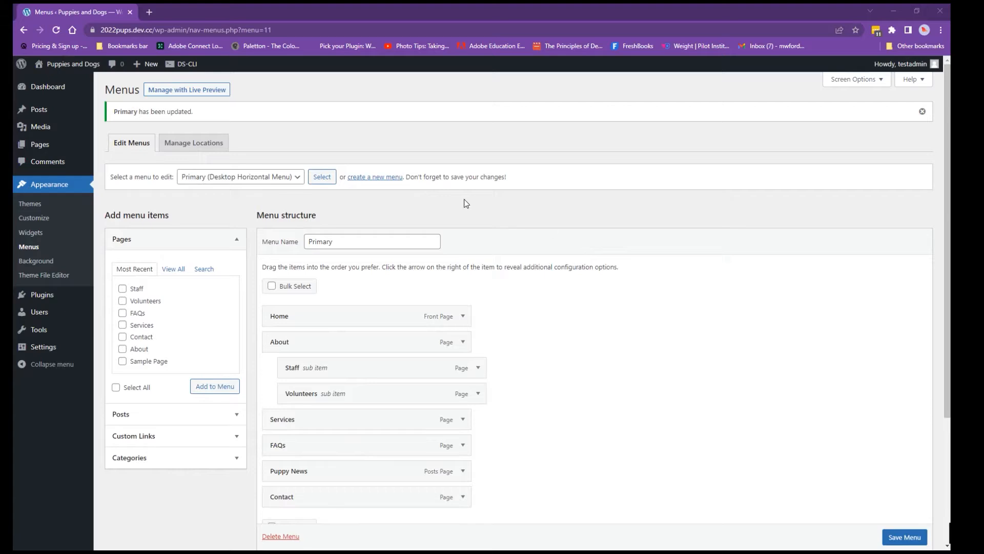
Open the live site in a separate browser tab and check the header navigation, including the About submenu
{"action": "mouse_move", "coordinate": [60, 68]}
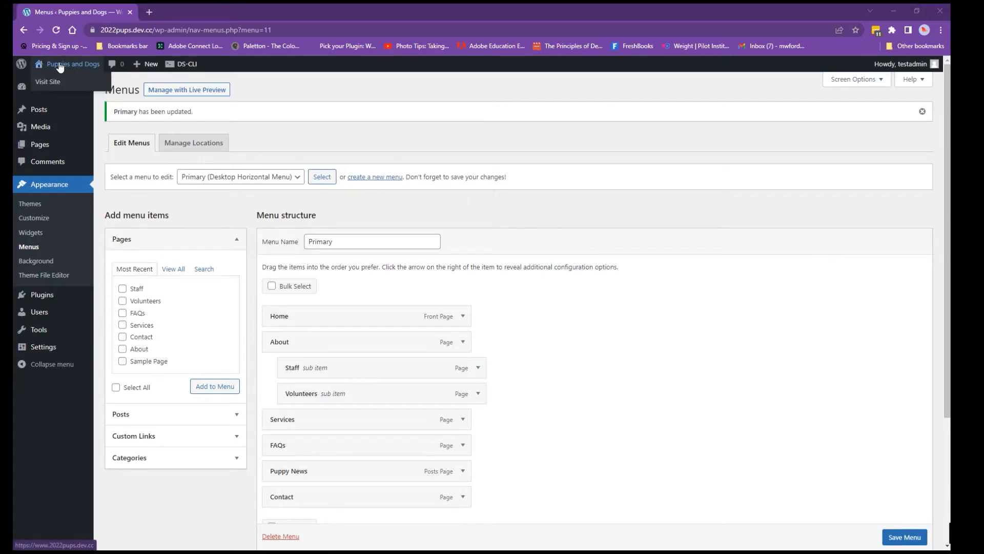
{"action": "middle_click", "coordinate": [65, 65]}
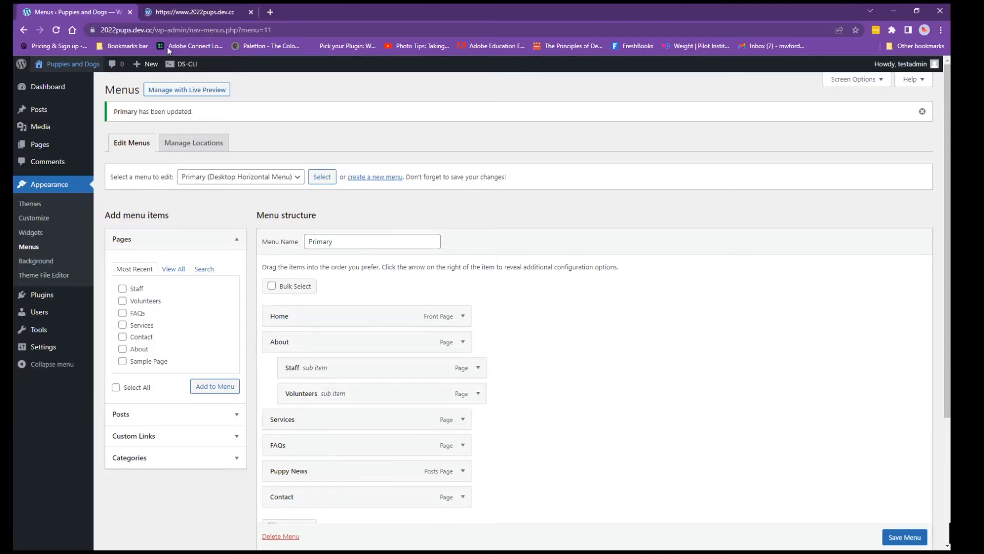
{"action": "left_click", "coordinate": [183, 16]}
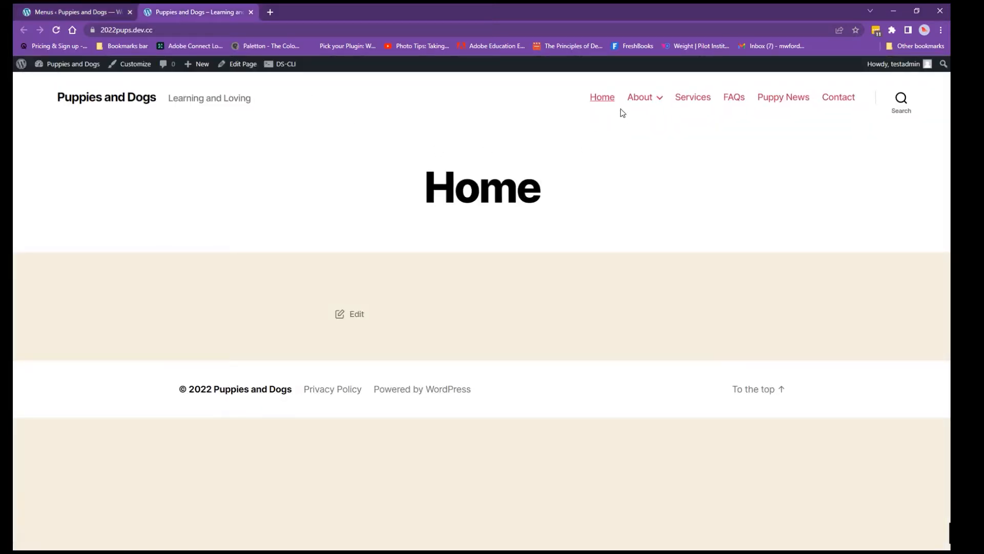
{"action": "mouse_move", "coordinate": [640, 103]}
Back in the admin area, use the theme customizer to create a menu named custom for the Desktop Horizontal Menu location
{"action": "left_click", "coordinate": [61, 12]}
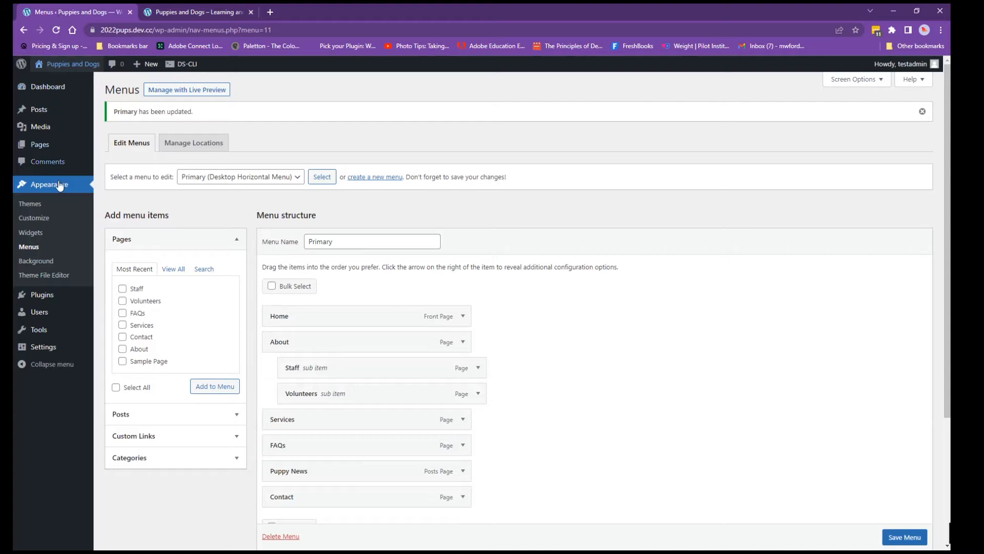
{"action": "left_click", "coordinate": [42, 219]}
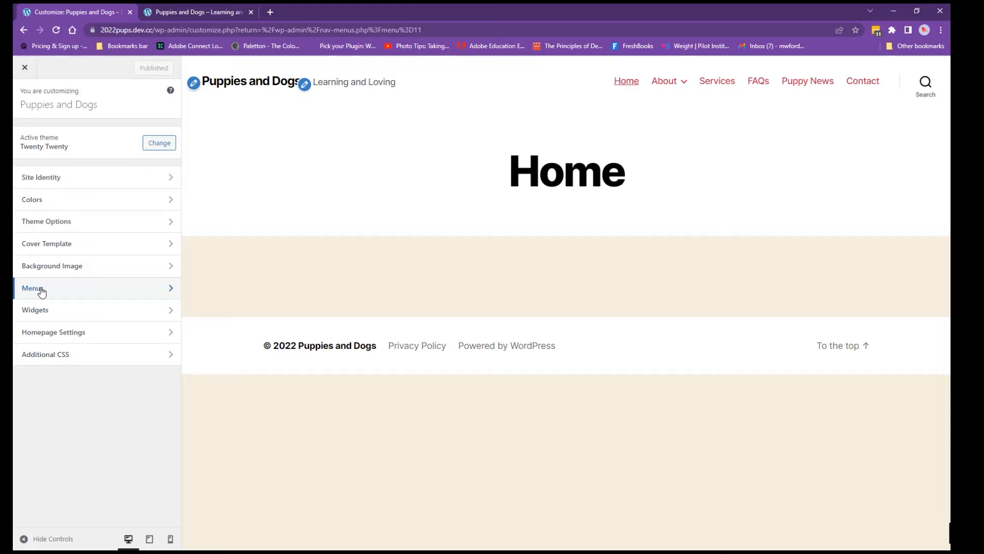
{"action": "left_click", "coordinate": [42, 292]}
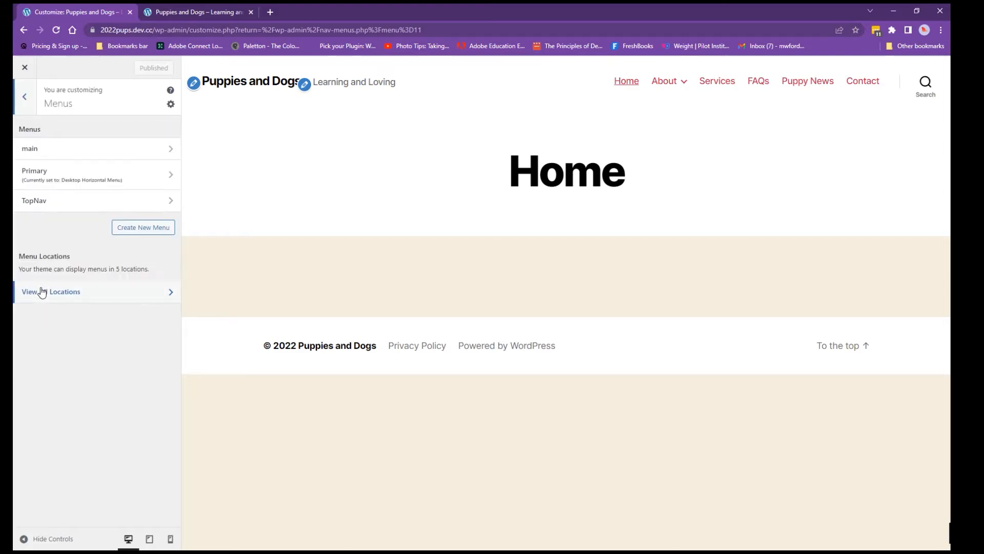
{"action": "left_click", "coordinate": [137, 232]}
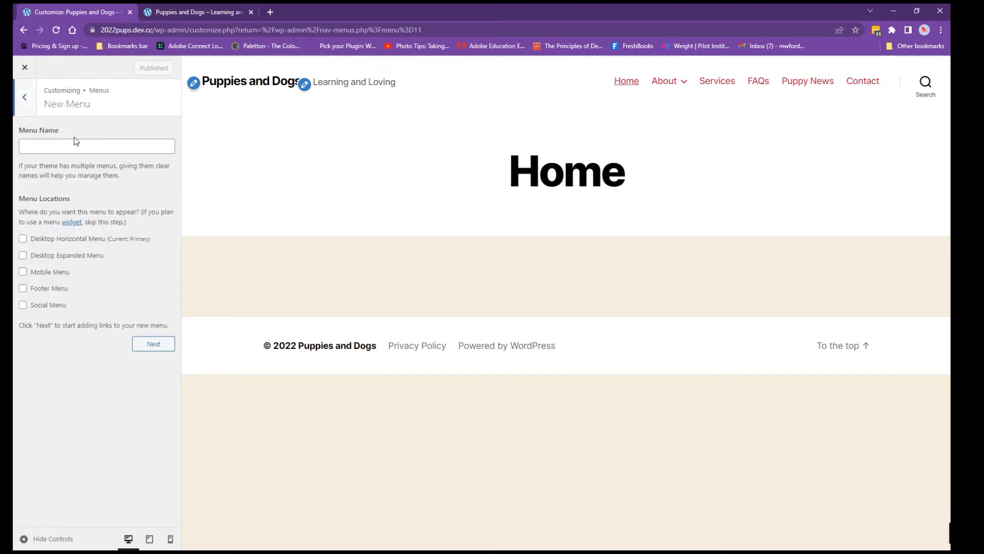
{"action": "left_click", "coordinate": [42, 147]}
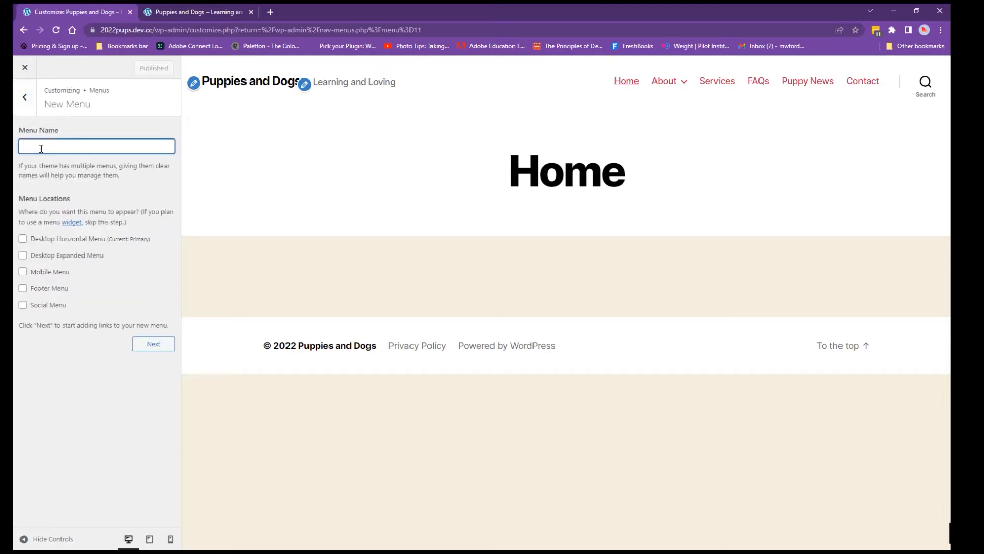
{"action": "type", "text": "custm"}
{"action": "type", "text": "m"}
{"action": "left_click", "coordinate": [22, 240]}
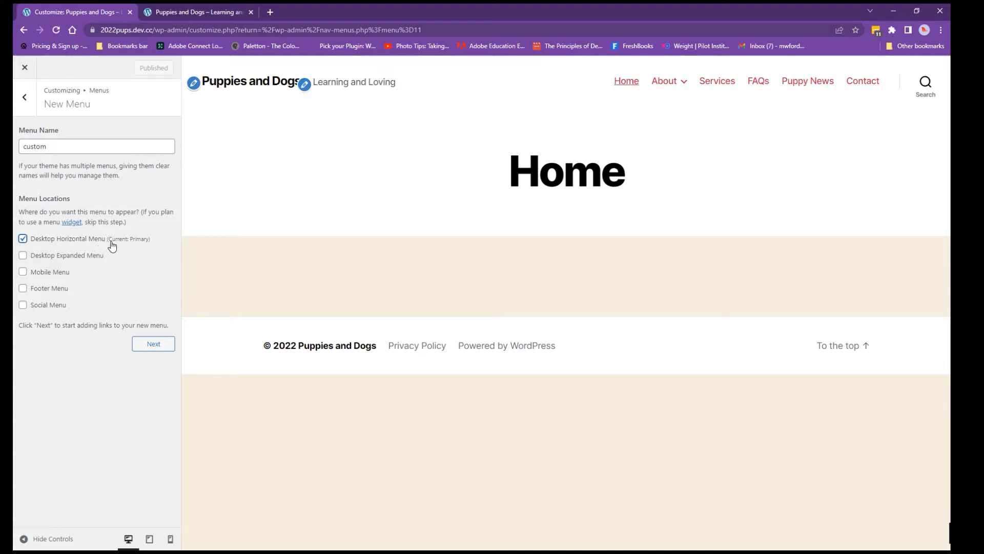
{"action": "left_click", "coordinate": [153, 350]}
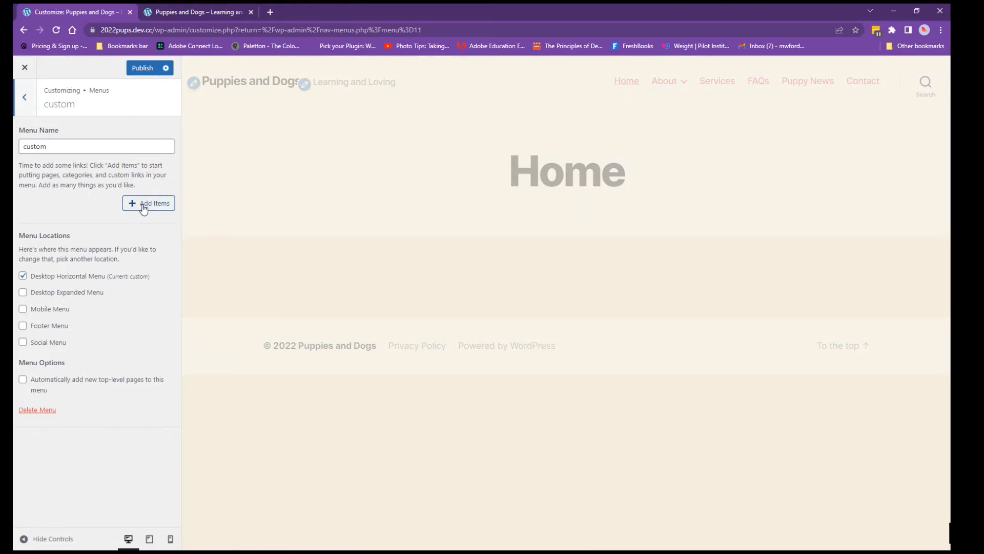
Add the Home, Puppy News, Staff, Volunteers, Services, About and Contact pages to the custom menu
{"action": "left_click", "coordinate": [144, 205]}
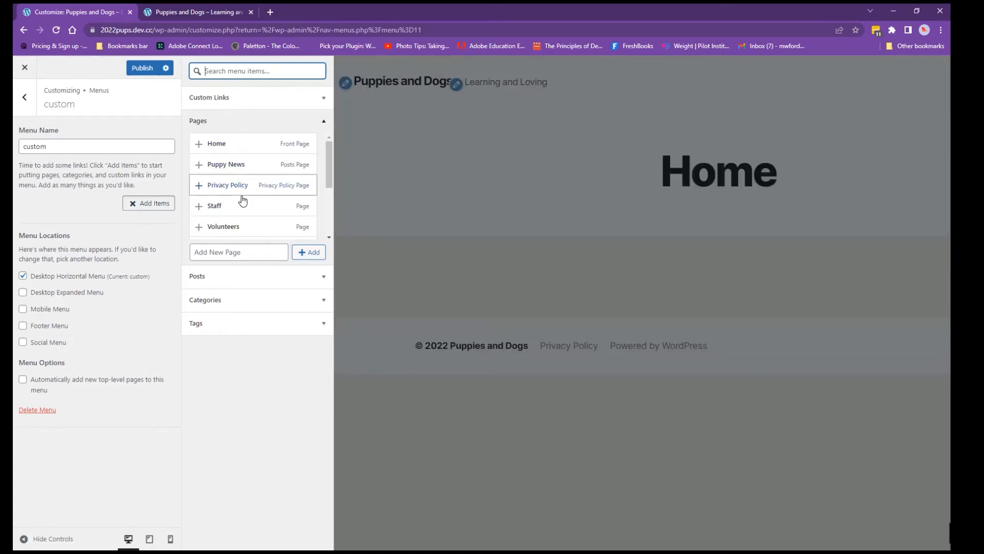
{"action": "left_click", "coordinate": [249, 145]}
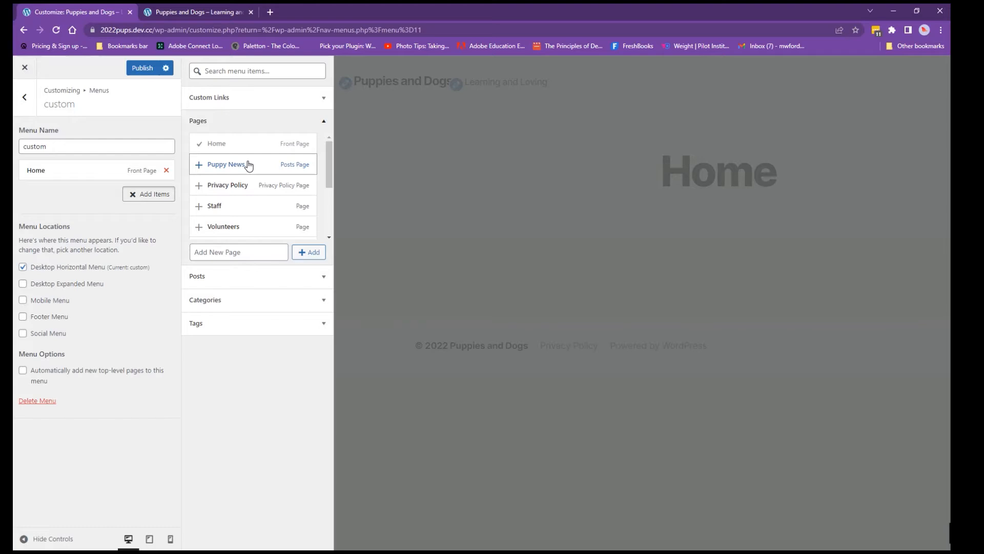
{"action": "left_click", "coordinate": [249, 165]}
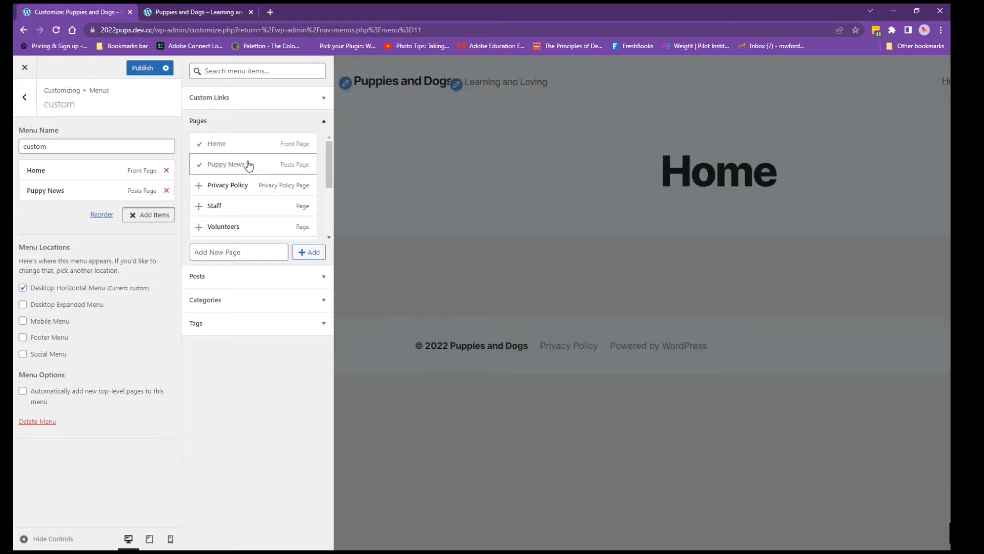
{"action": "left_click", "coordinate": [220, 206]}
{"action": "left_click", "coordinate": [229, 228]}
{"action": "scroll", "coordinate": [230, 228], "scroll_direction": "down", "scroll_amount": 1}
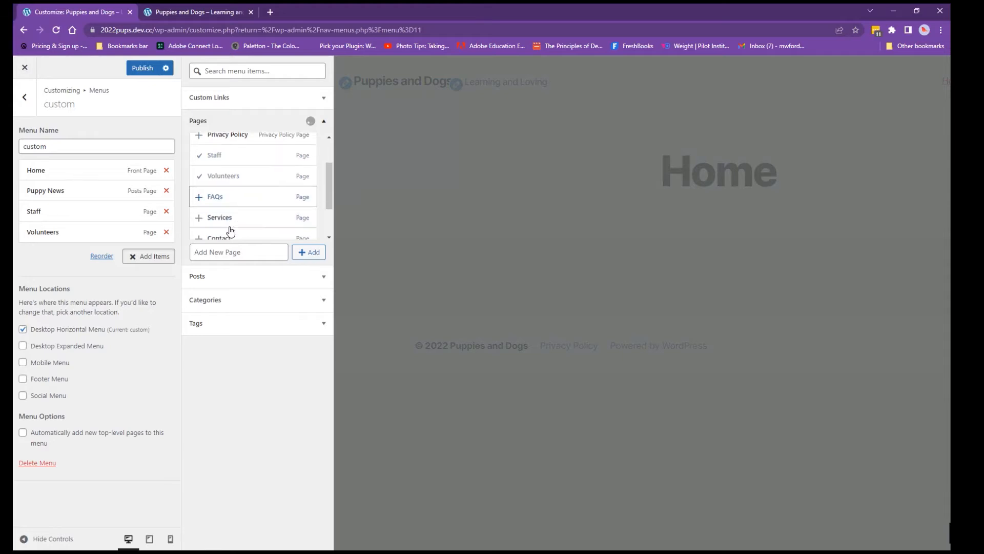
{"action": "scroll", "coordinate": [232, 214], "scroll_direction": "down", "scroll_amount": 1}
{"action": "left_click", "coordinate": [230, 168]}
{"action": "left_click", "coordinate": [227, 215]}
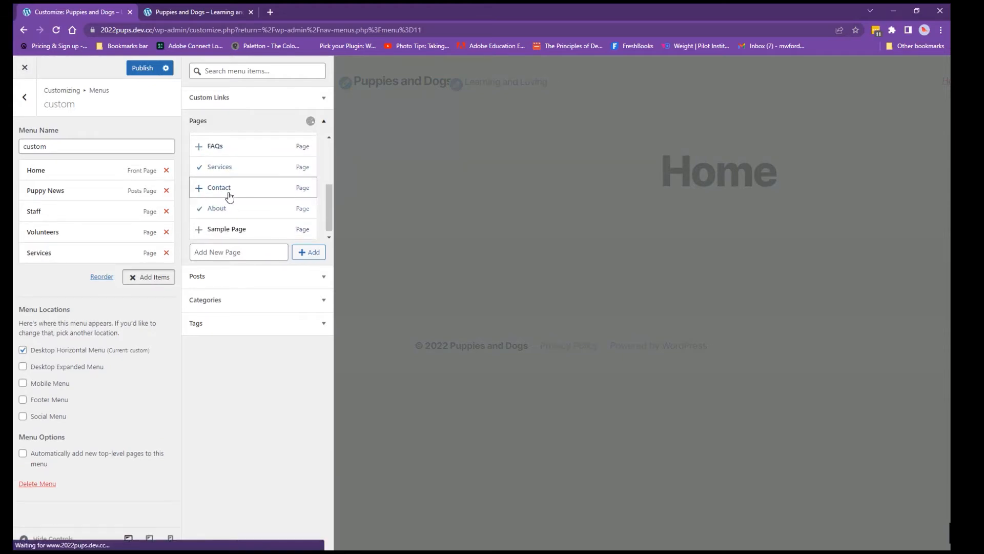
{"action": "left_click", "coordinate": [230, 191]}
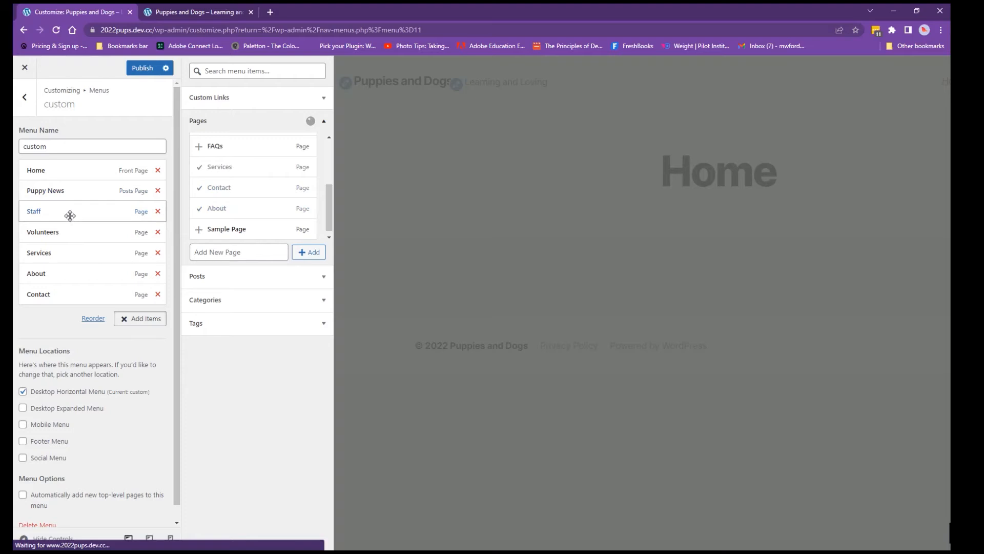
Create a new page named CEO and add it to the custom menu
{"action": "left_click", "coordinate": [226, 252]}
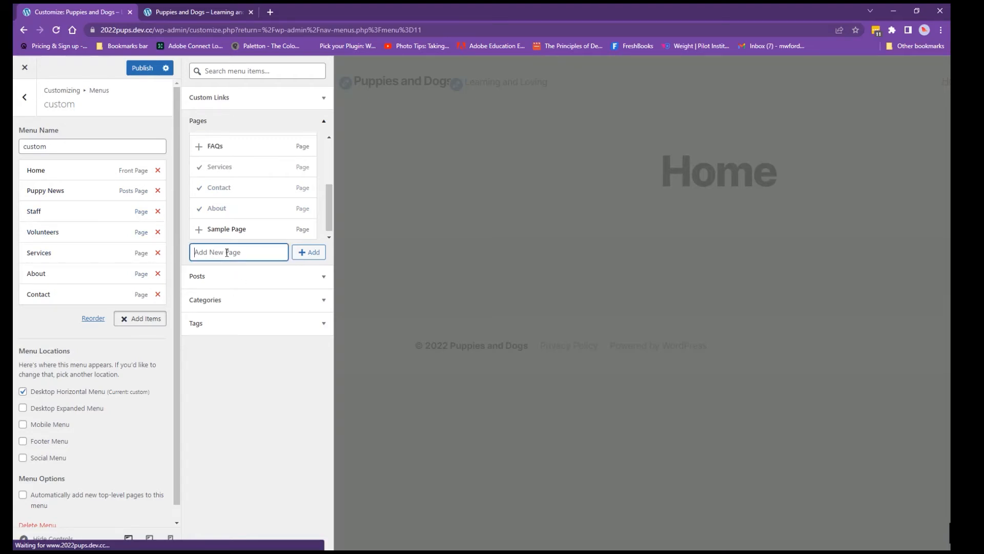
{"action": "type", "text": "CEO"}
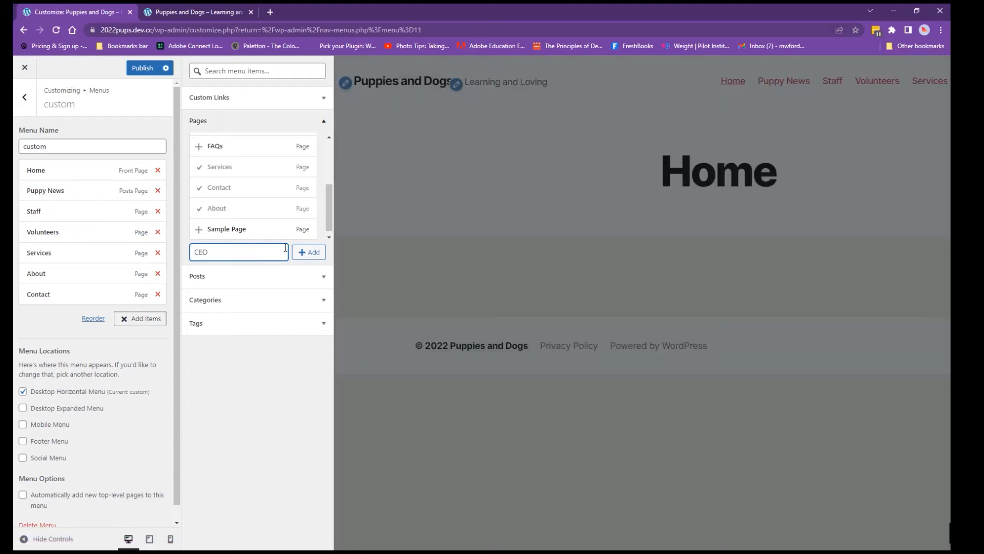
{"action": "left_click", "coordinate": [308, 257]}
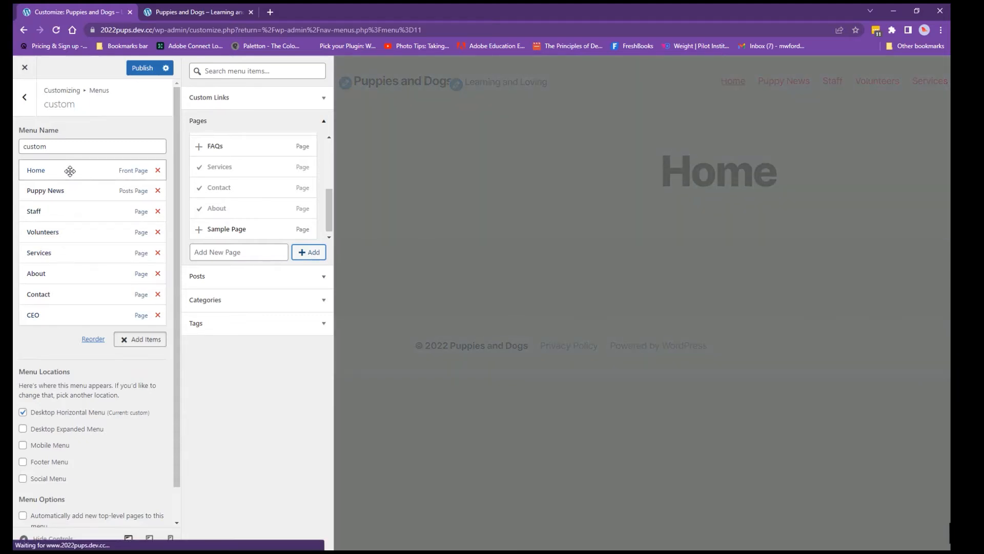
Reorder the custom menu as Home, About, Services, Puppy News, Contact, nest CEO, Staff and Volunteers under About, and publish it
{"action": "mouse_move", "coordinate": [80, 191]}
{"action": "left_mouse_down"}
{"action": "mouse_move", "coordinate": [75, 285]}
{"action": "mouse_move", "coordinate": [86, 272]}
{"action": "mouse_move", "coordinate": [80, 281]}
{"action": "mouse_move", "coordinate": [70, 248]}
{"action": "mouse_move", "coordinate": [71, 185]}
{"action": "left_mouse_up"}
{"action": "left_click_drag", "start_coordinate": [65, 322], "coordinate": [78, 236]}
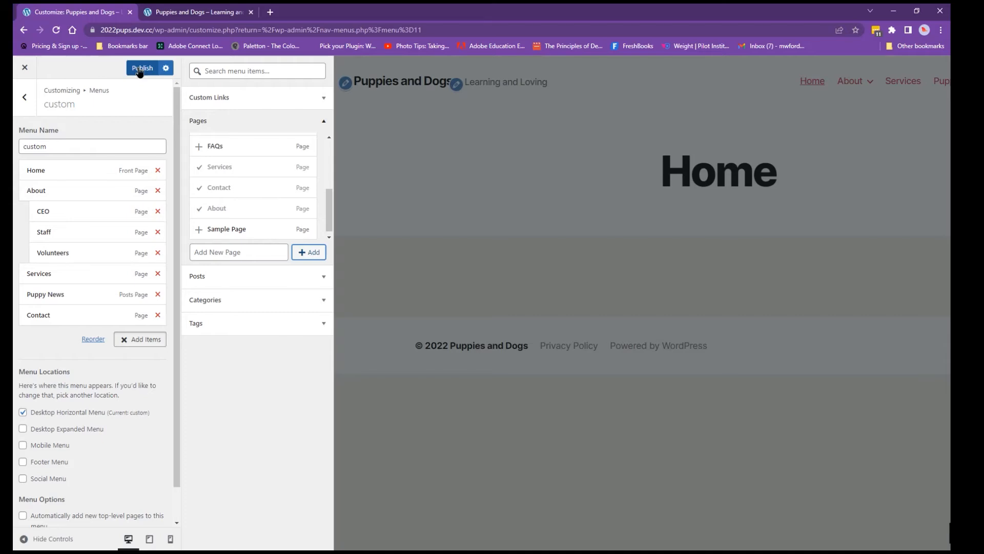
{"action": "left_click", "coordinate": [139, 69]}
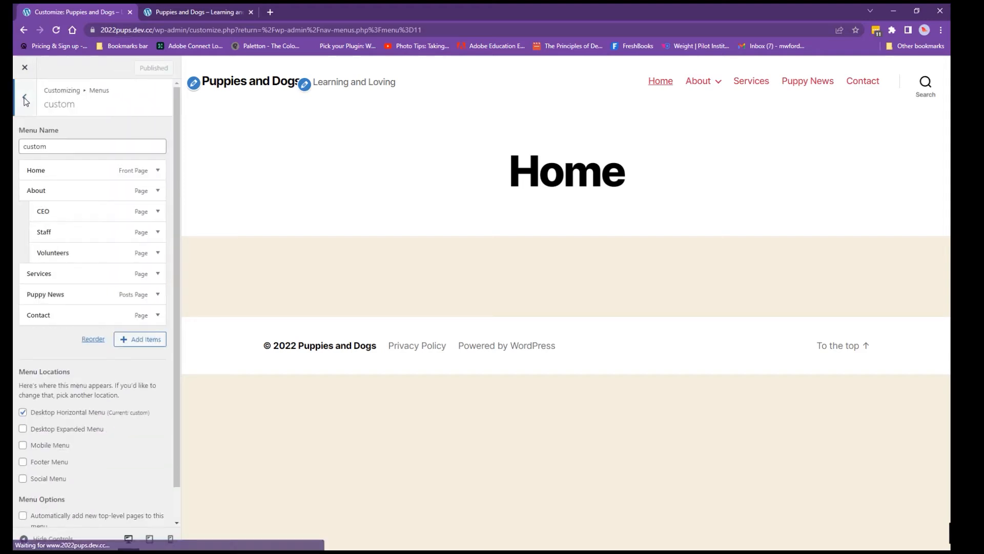
Leave the customizer and activate the Zoologist theme for the site
{"action": "left_click", "coordinate": [26, 102]}
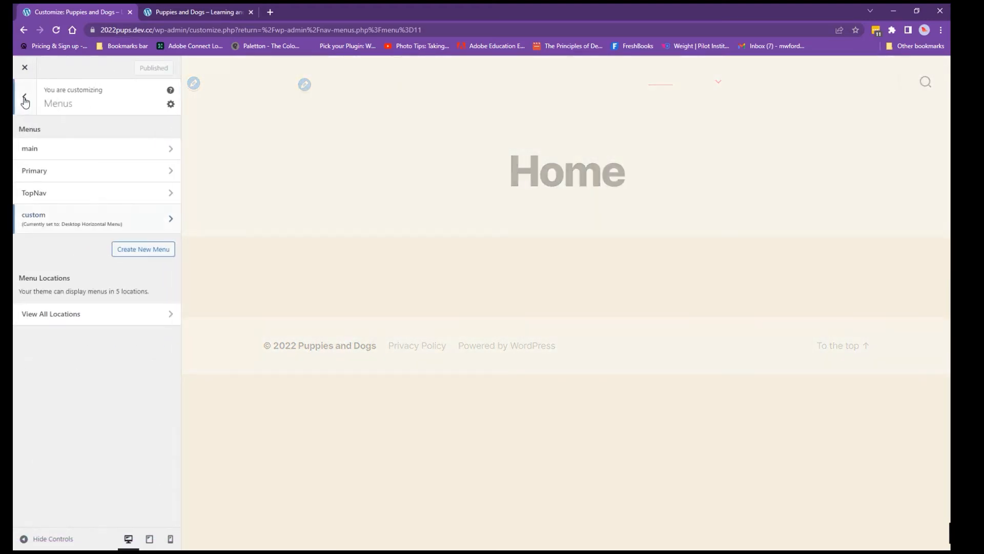
{"action": "left_click", "coordinate": [25, 102]}
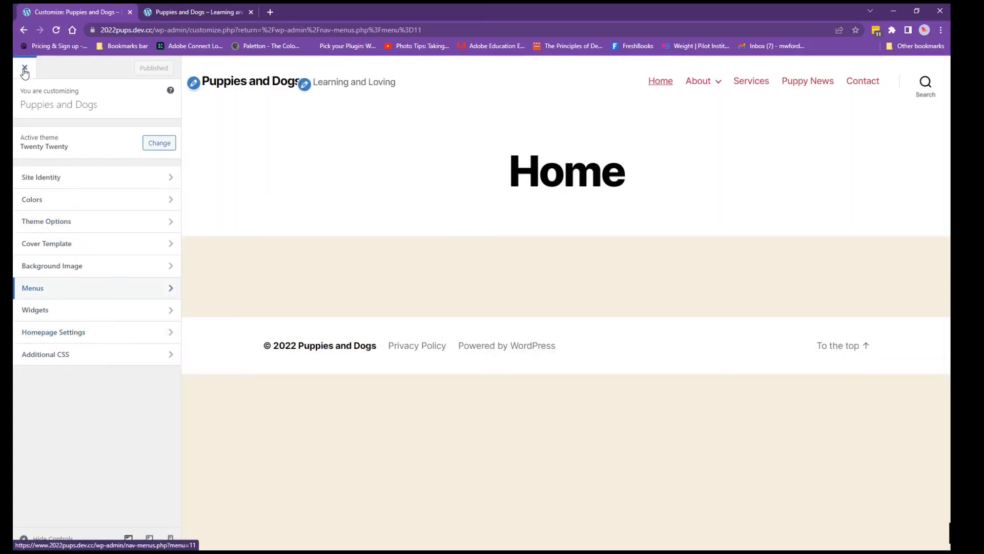
{"action": "left_click", "coordinate": [25, 72]}
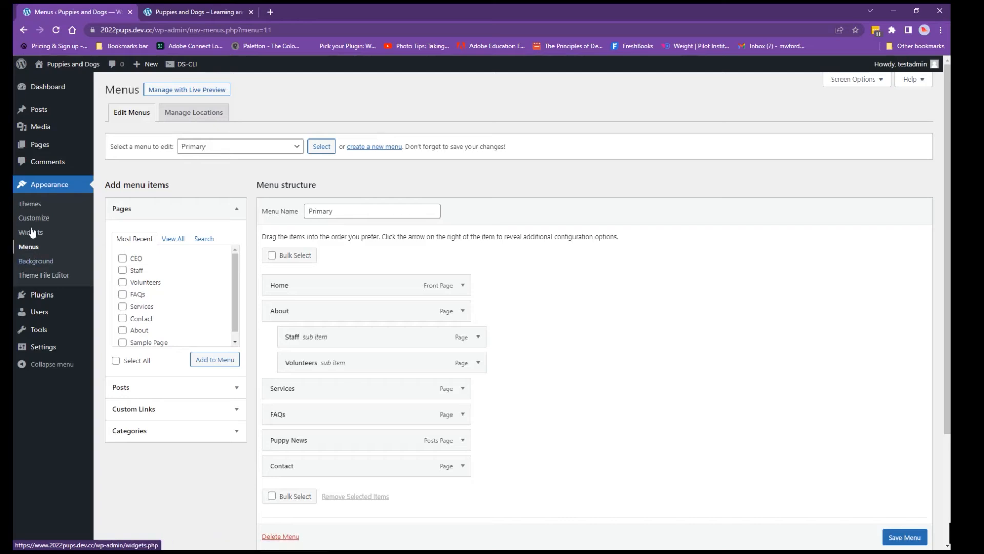
{"action": "left_click", "coordinate": [35, 203]}
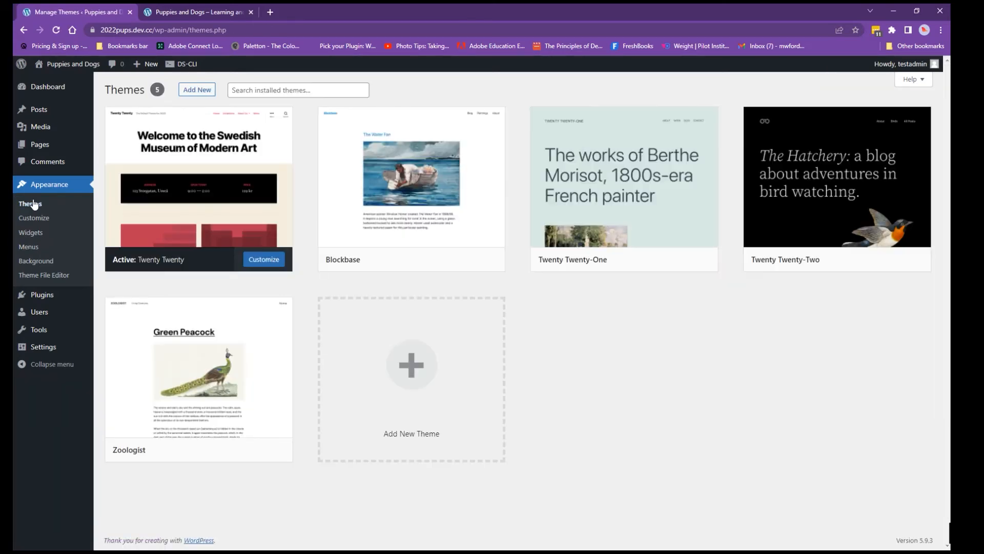
{"action": "mouse_move", "coordinate": [199, 382]}
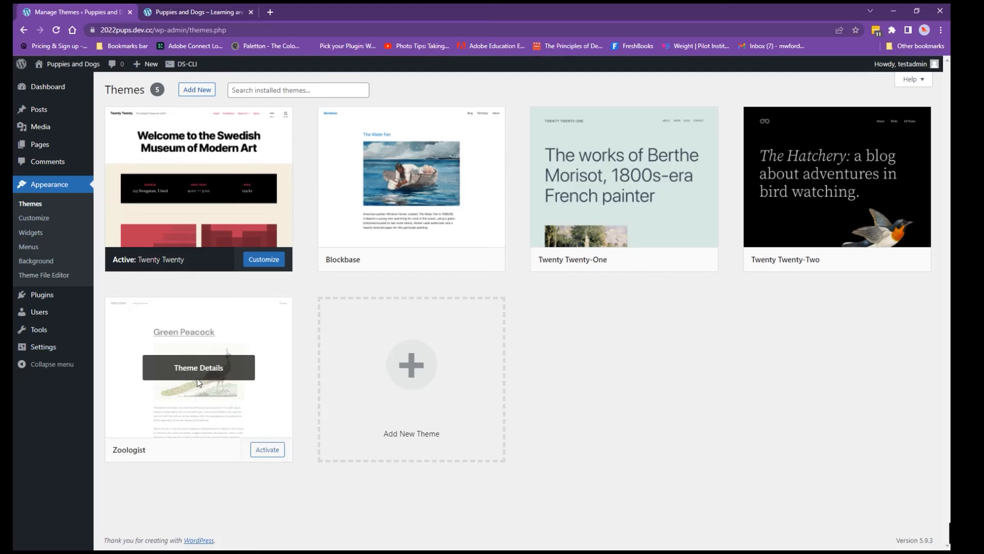
{"action": "left_click", "coordinate": [267, 450]}
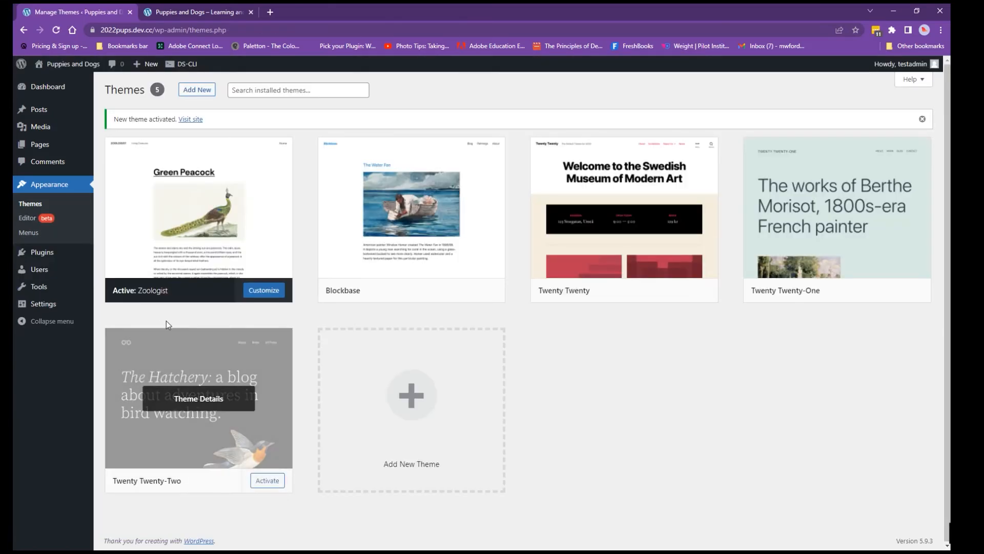
Visit the site to check the header navigation in the Zoologist theme, and return to the Menus admin screen
{"action": "mouse_move", "coordinate": [73, 68]}
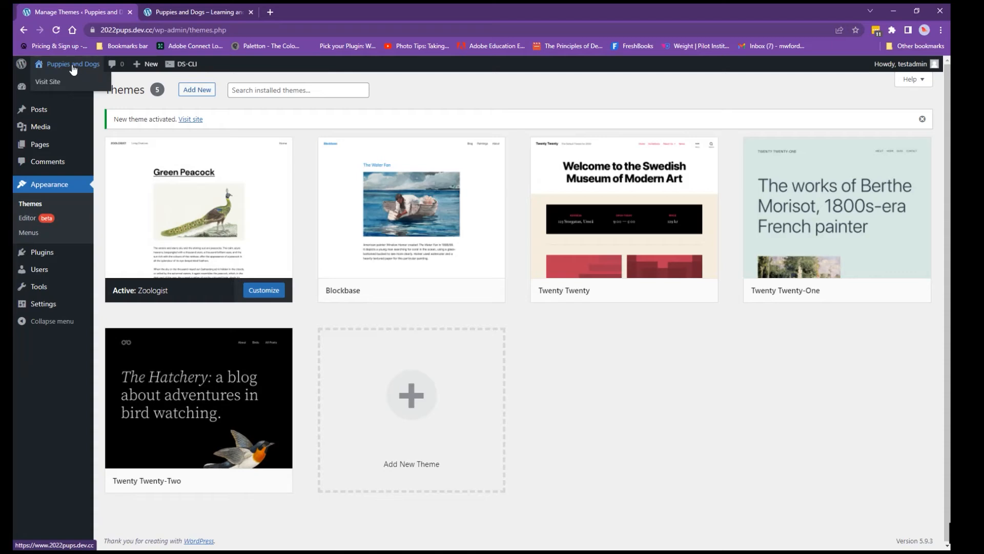
{"action": "left_click", "coordinate": [73, 66]}
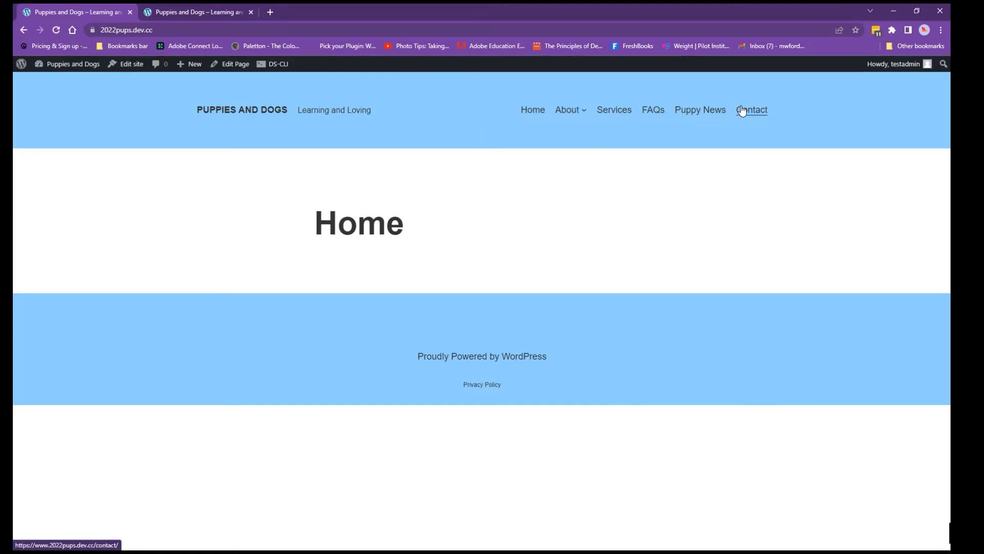
{"action": "mouse_move", "coordinate": [99, 76]}
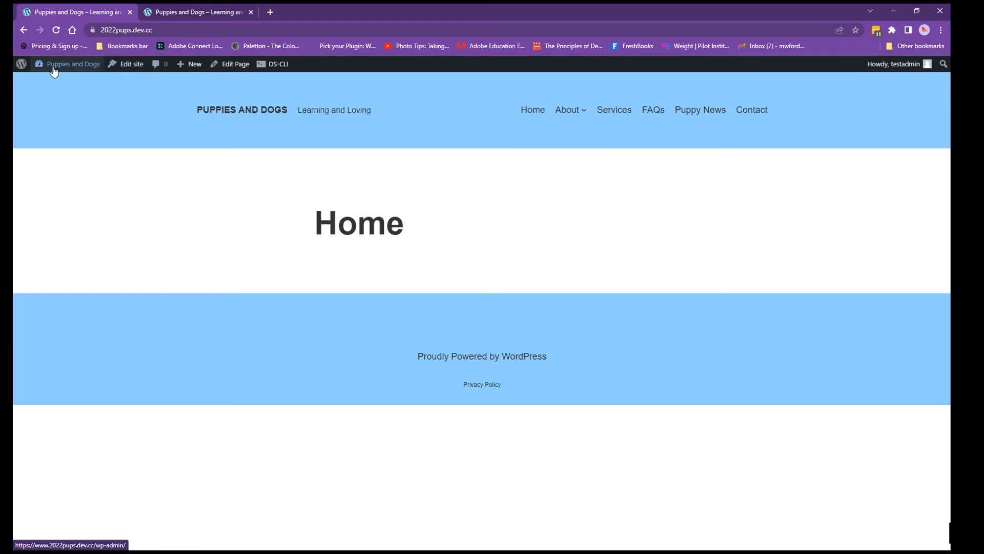
{"action": "mouse_move", "coordinate": [70, 69]}
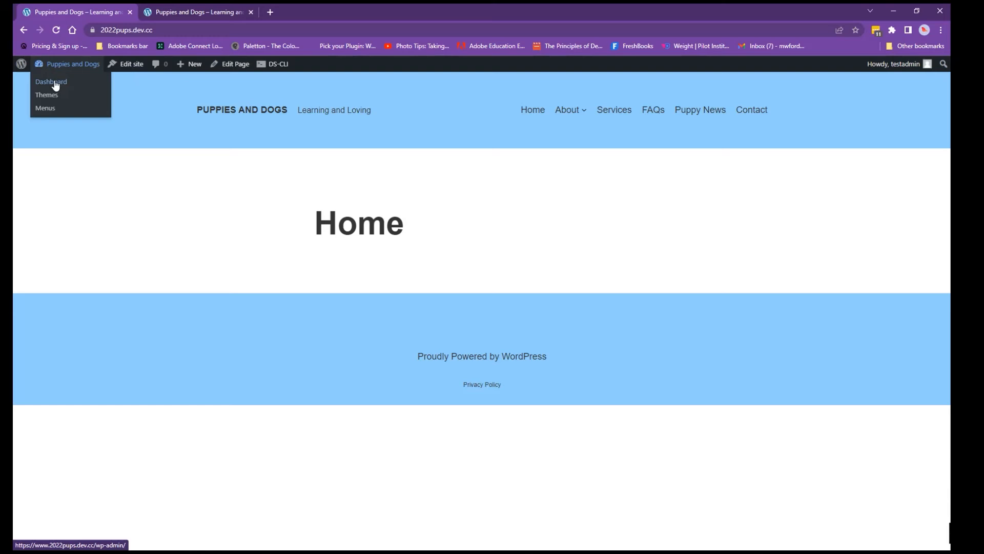
{"action": "left_click", "coordinate": [47, 109]}
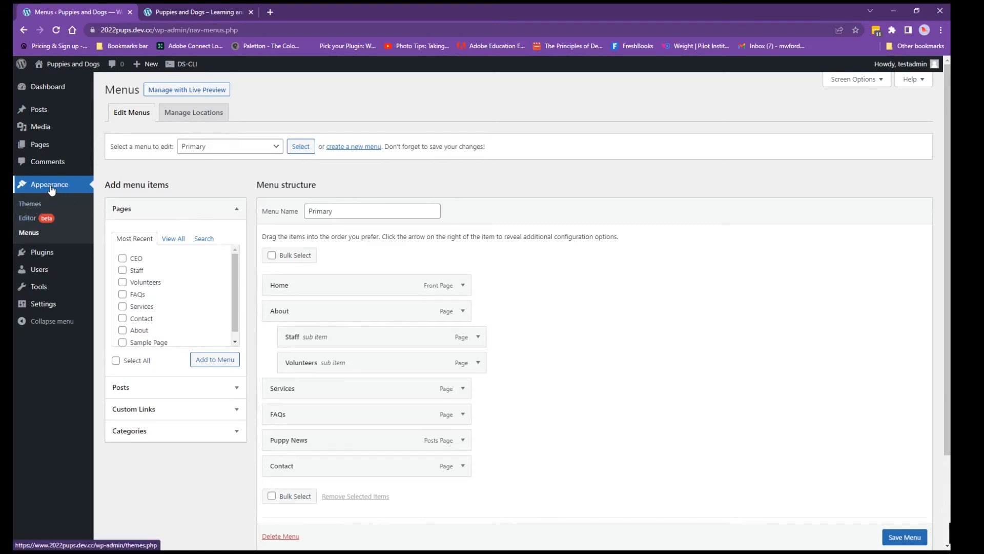
Open the active Zoologist theme in the site editor and assign the classic menu Primary to the header's Navigation block
{"action": "left_click", "coordinate": [34, 205]}
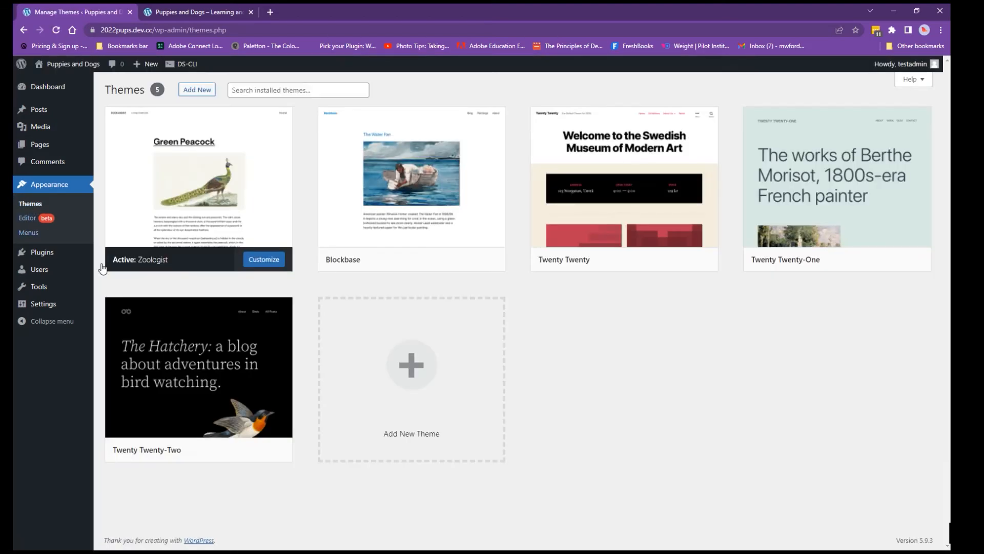
{"action": "left_click", "coordinate": [275, 260]}
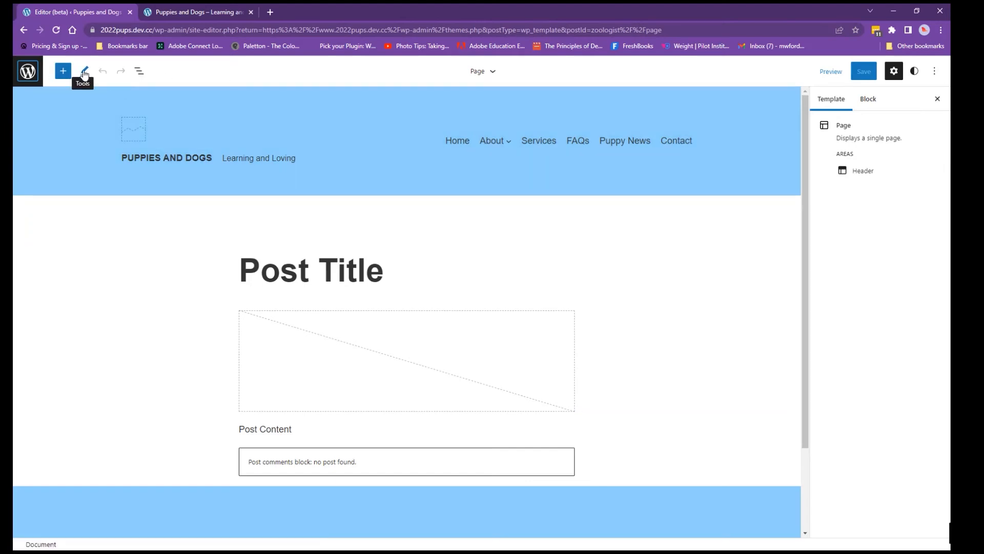
{"action": "left_click", "coordinate": [590, 145]}
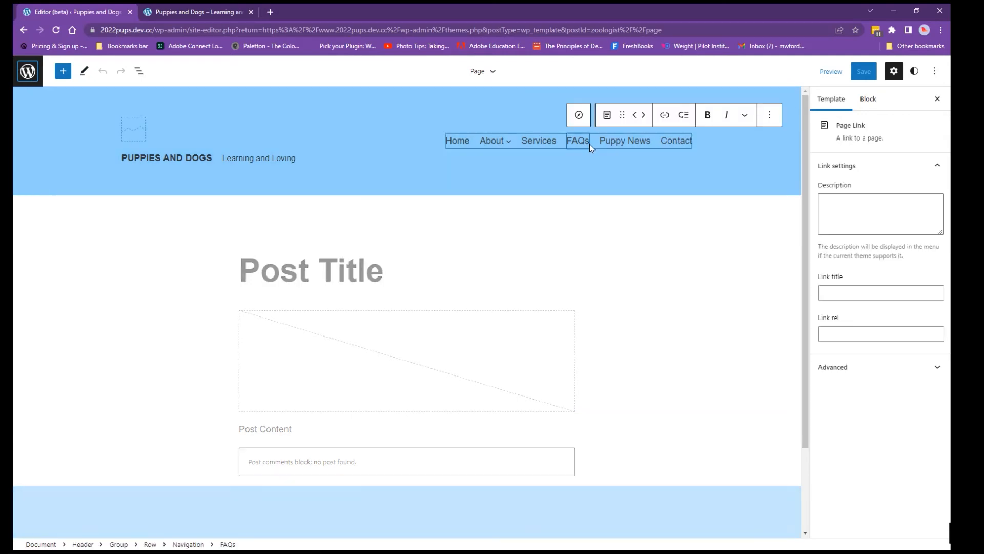
{"action": "left_click", "coordinate": [580, 117]}
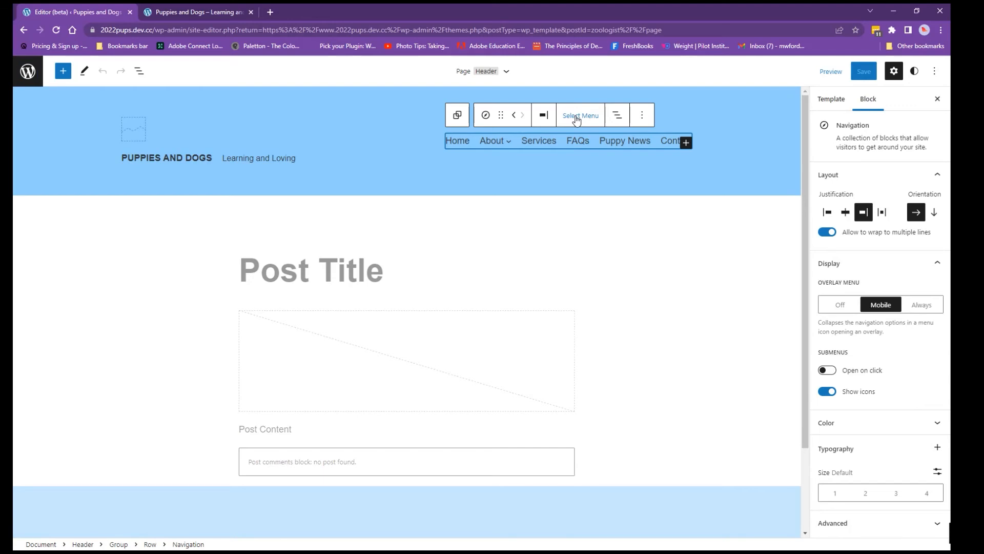
{"action": "left_click", "coordinate": [576, 117]}
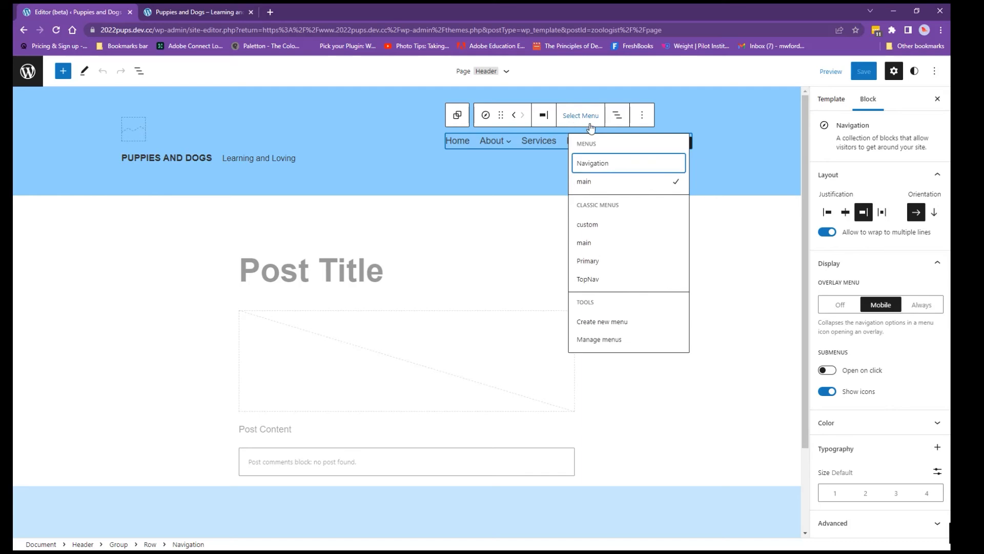
{"action": "left_click", "coordinate": [595, 263]}
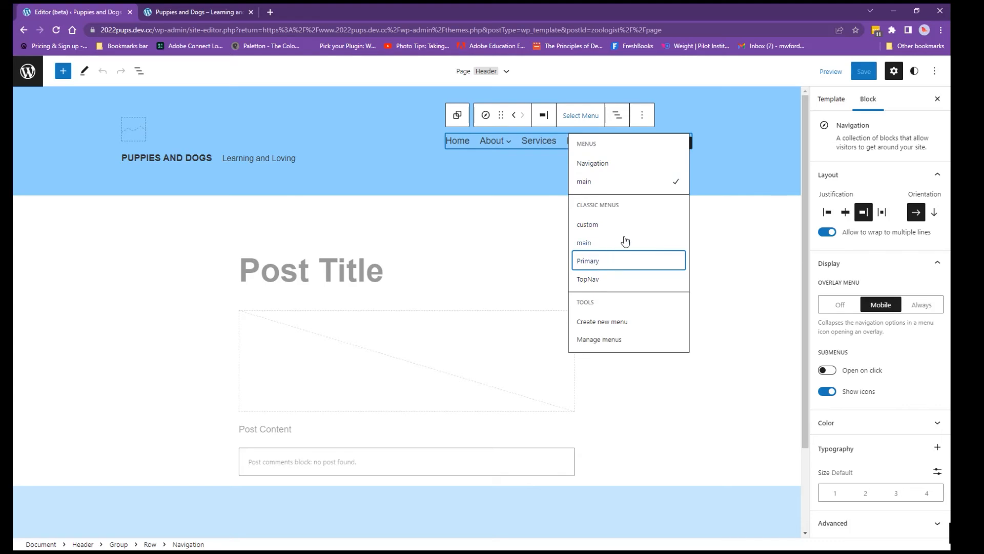
{"action": "left_click", "coordinate": [593, 261]}
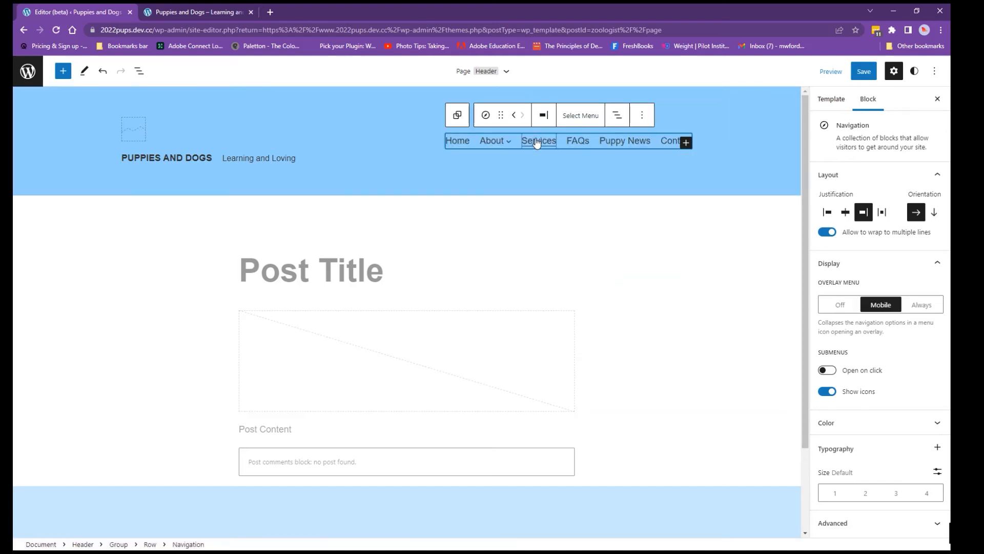
Examine the Navigation block's transform options, its parent row, the About submenu and the individual page links in the header
{"action": "mouse_move", "coordinate": [488, 145]}
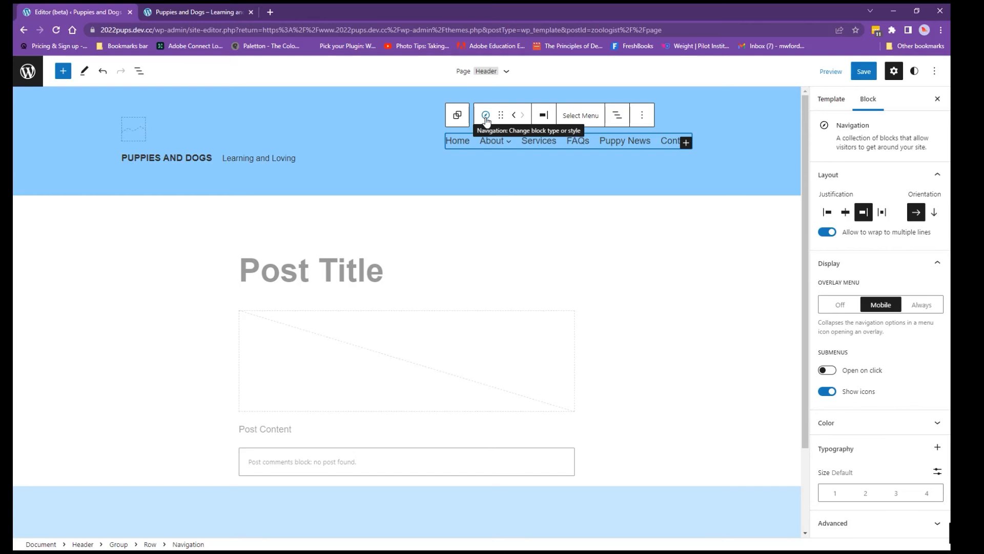
{"action": "left_click", "coordinate": [486, 116]}
{"action": "left_click", "coordinate": [486, 116]}
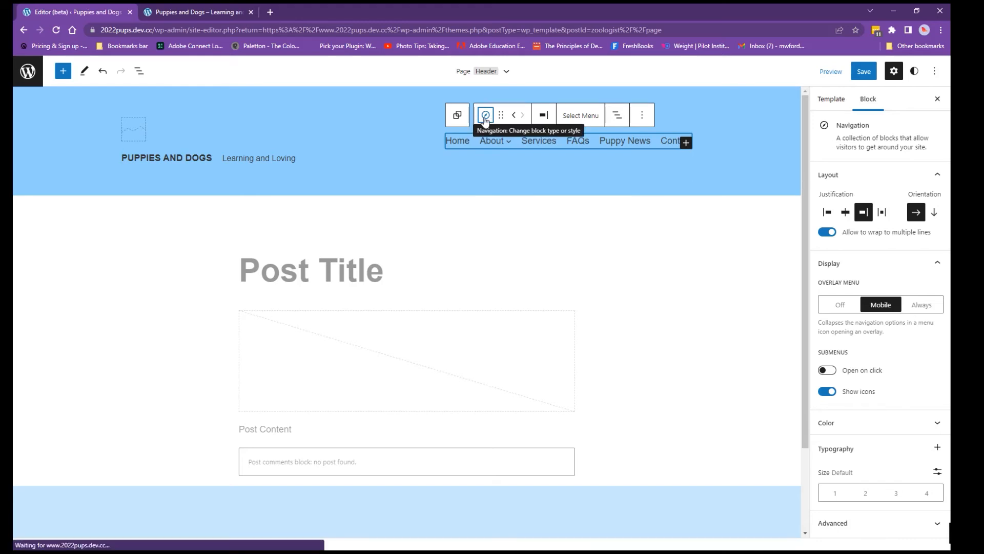
{"action": "left_click", "coordinate": [486, 116]}
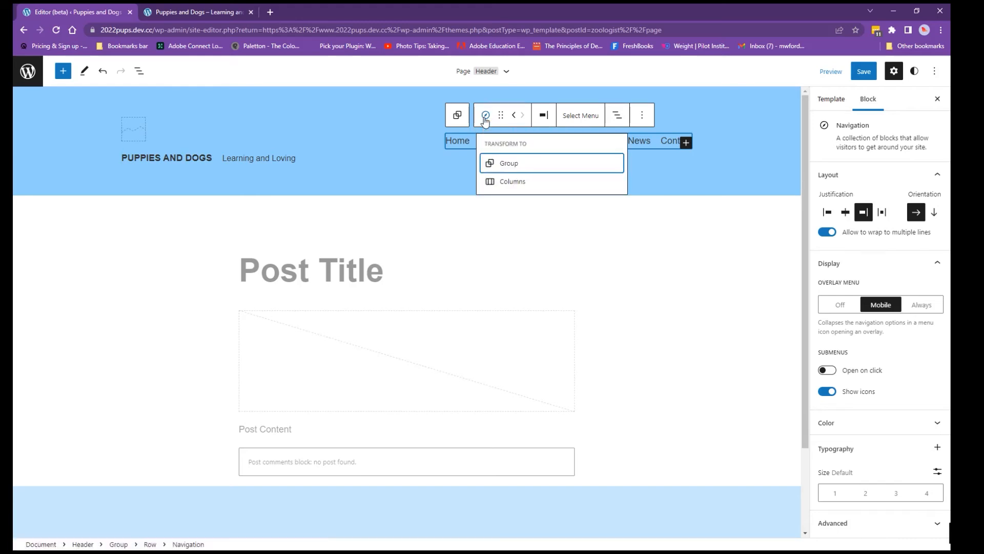
{"action": "left_click", "coordinate": [458, 114]}
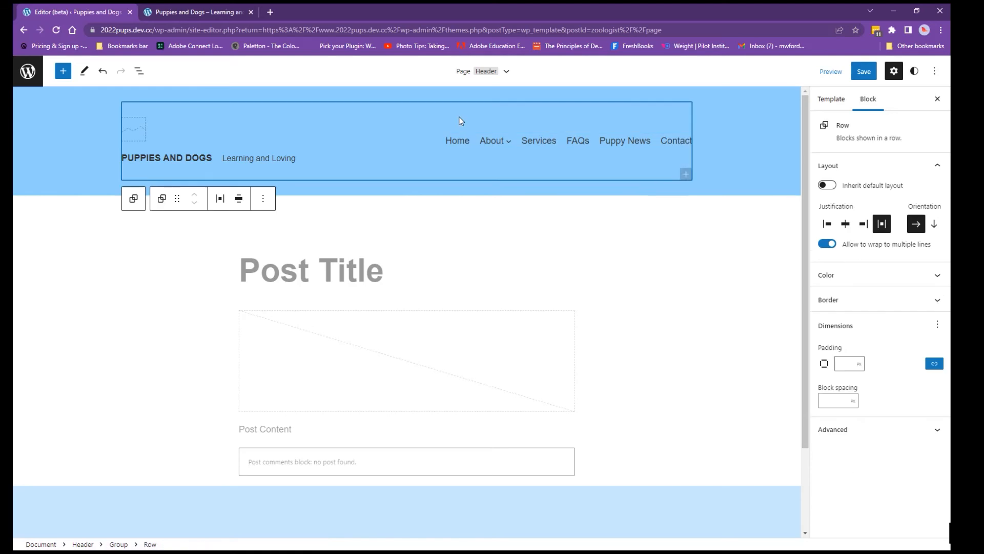
{"action": "left_click", "coordinate": [504, 136]}
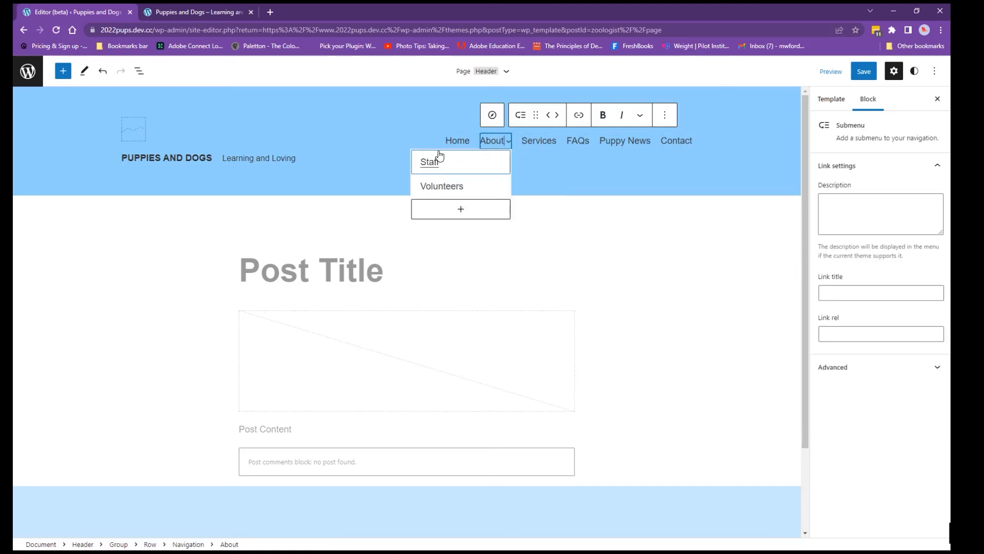
{"action": "left_click", "coordinate": [454, 140]}
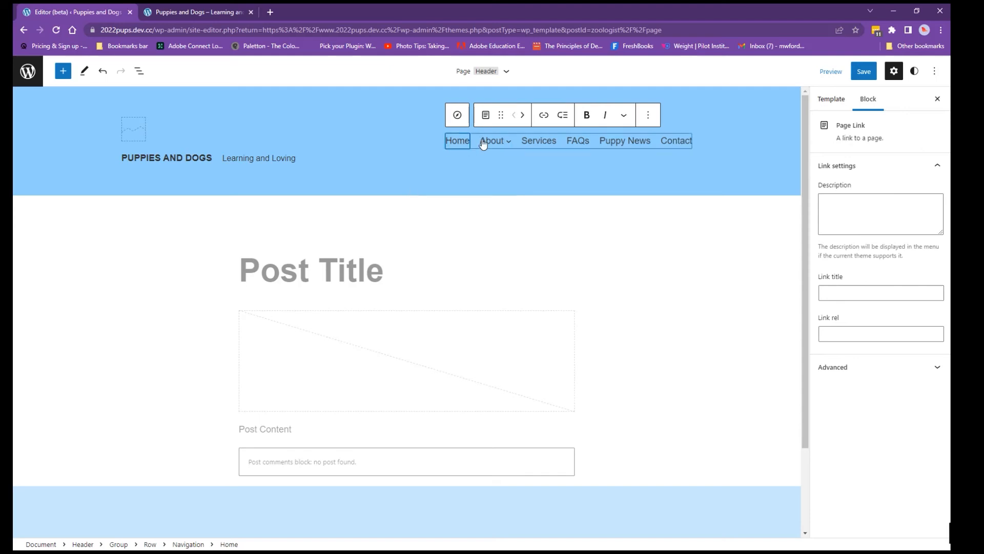
{"action": "left_click", "coordinate": [556, 141]}
{"action": "left_click", "coordinate": [639, 145]}
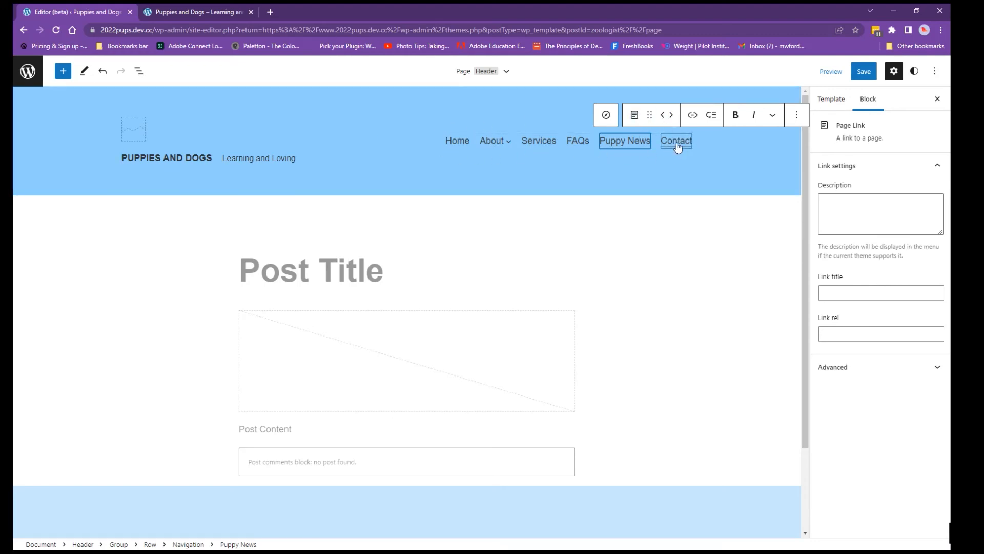
Using the block list view, move Puppy News directly below Home and back to its place between FAQs and Contact
{"action": "left_click", "coordinate": [140, 75]}
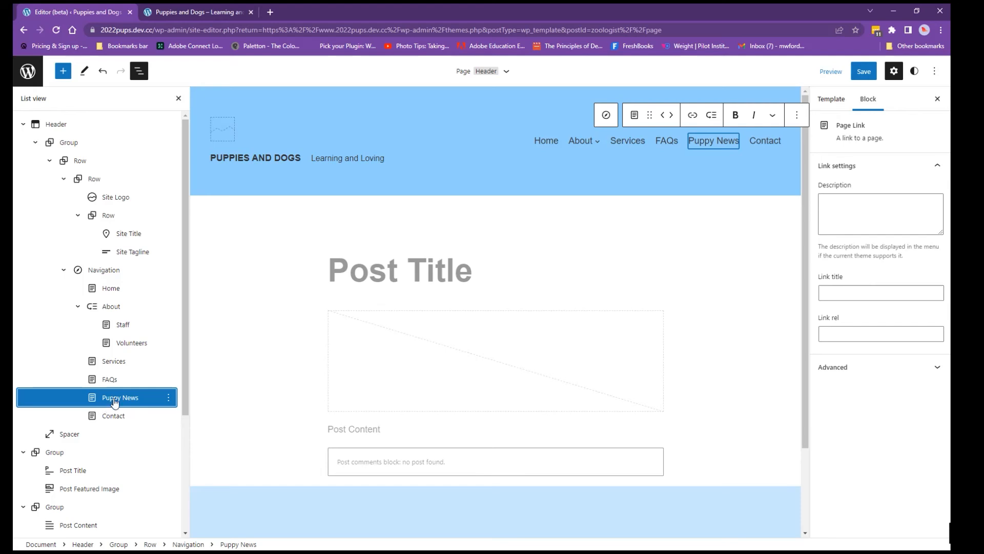
{"action": "left_click_drag", "start_coordinate": [114, 400], "coordinate": [119, 305]}
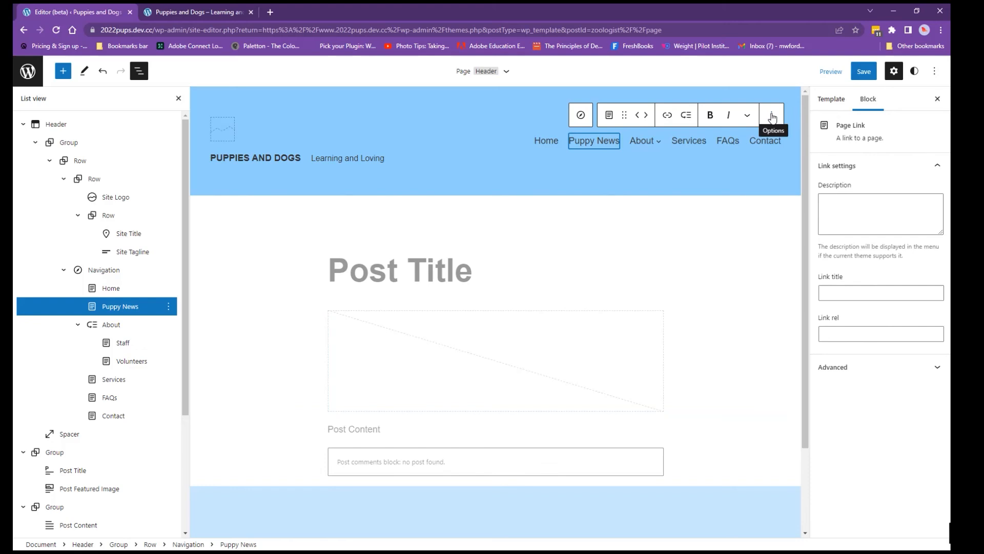
{"action": "left_click", "coordinate": [609, 116]}
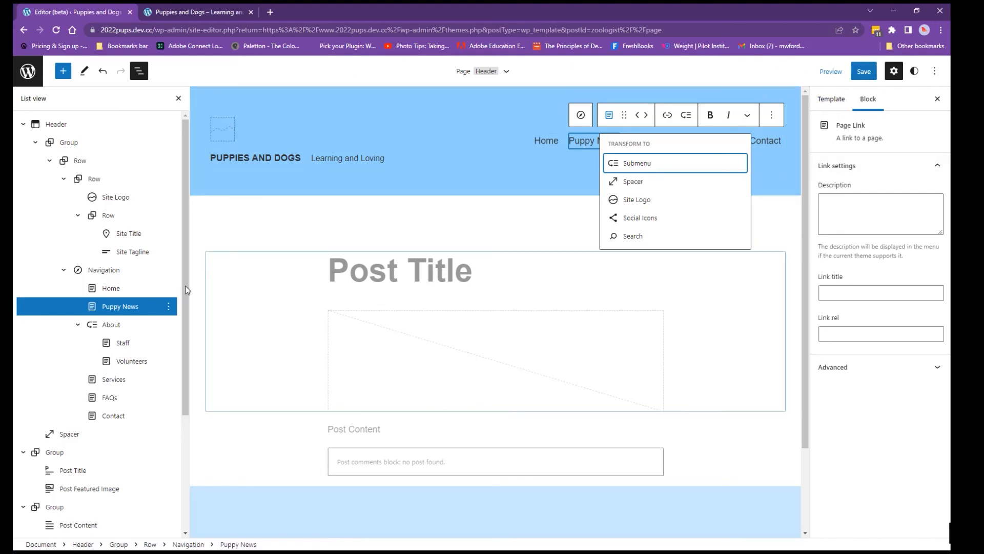
{"action": "mouse_move", "coordinate": [129, 314]}
{"action": "left_mouse_down"}
{"action": "mouse_move", "coordinate": [132, 377]}
{"action": "mouse_move", "coordinate": [128, 327]}
{"action": "left_mouse_up"}
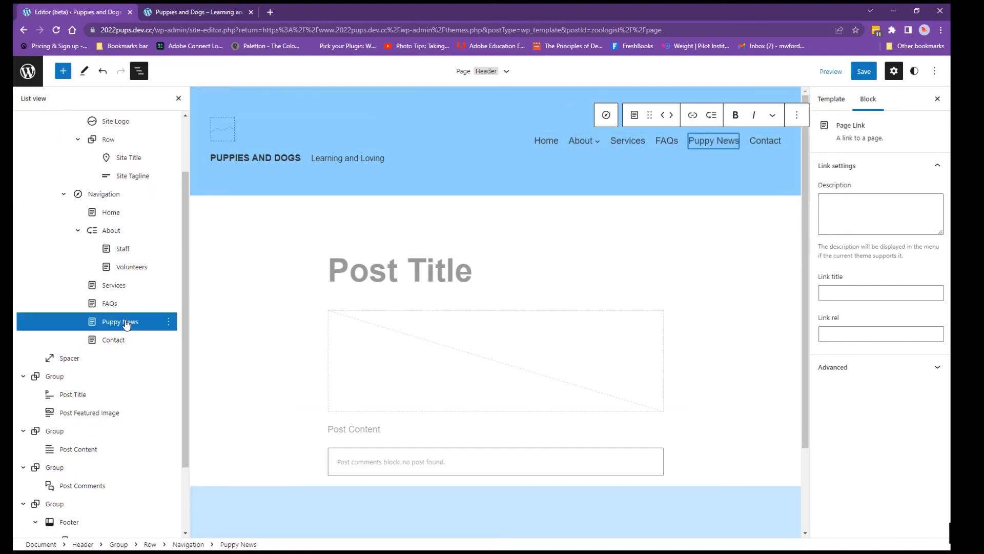
Save the header template part and Primary navigation menu, and exit the site editor to the dashboard
{"action": "left_click", "coordinate": [854, 74]}
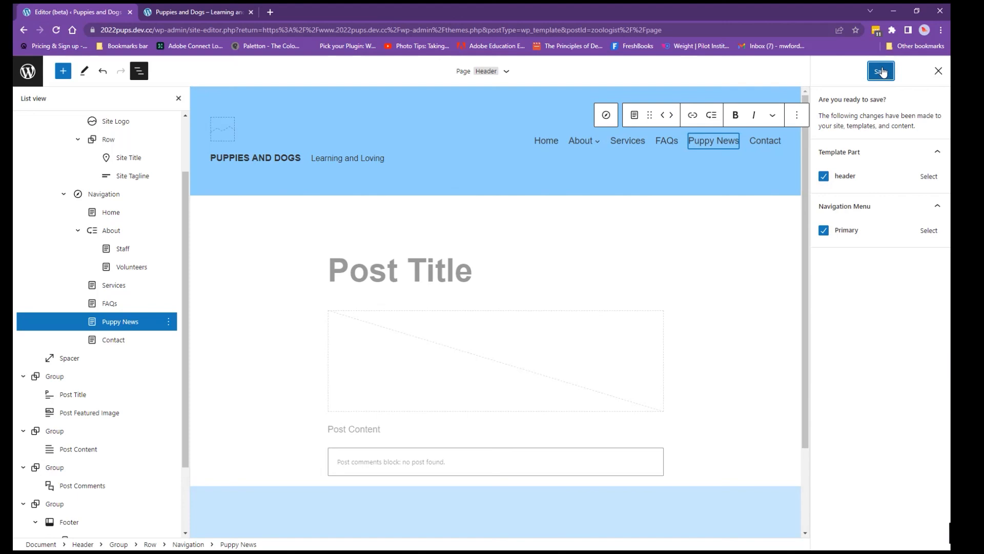
{"action": "left_click", "coordinate": [881, 73]}
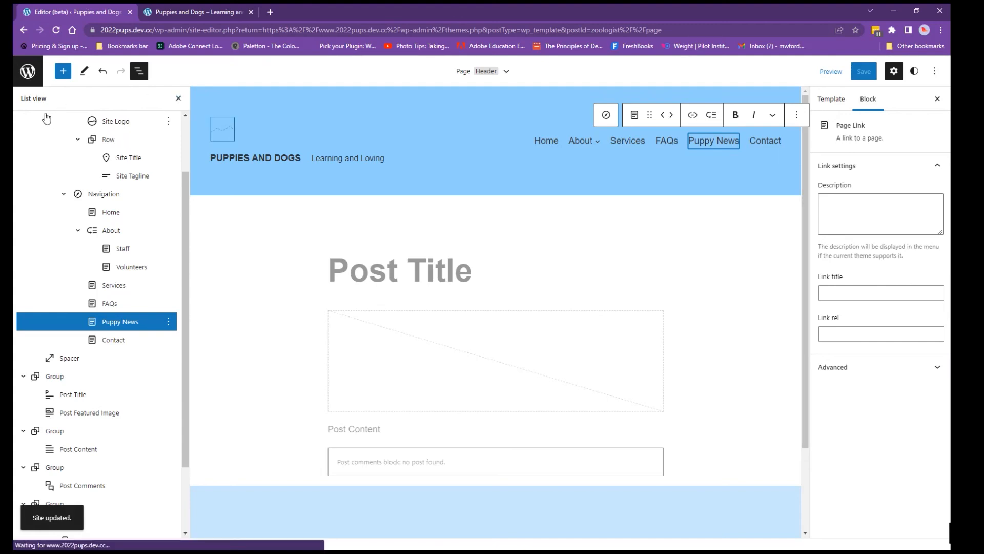
{"action": "left_click", "coordinate": [178, 98]}
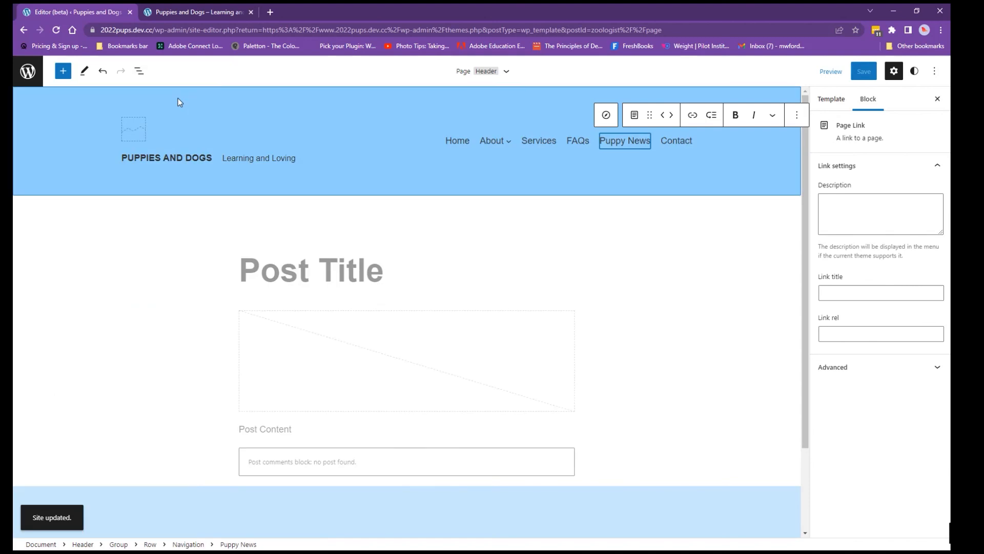
{"action": "left_click", "coordinate": [26, 72]}
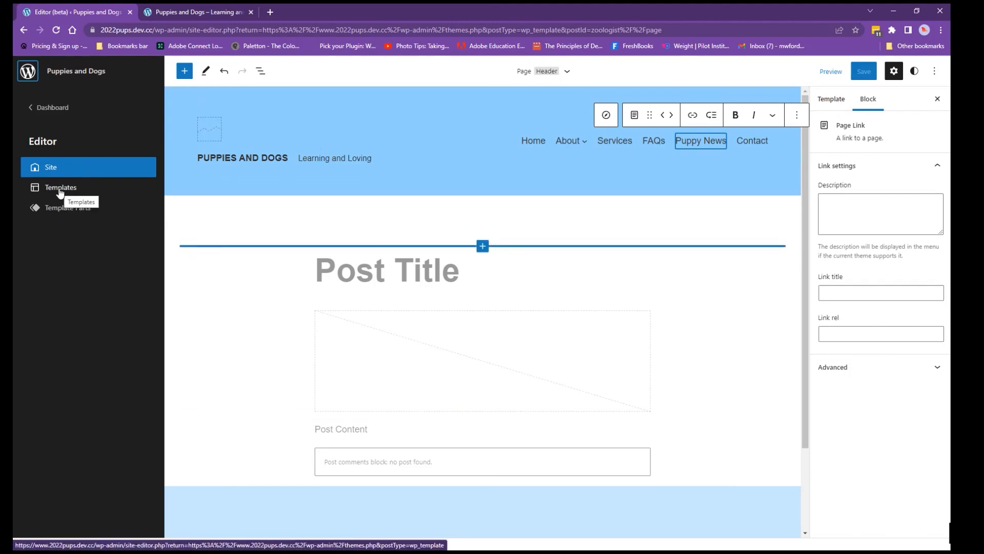
{"action": "left_click", "coordinate": [52, 107]}
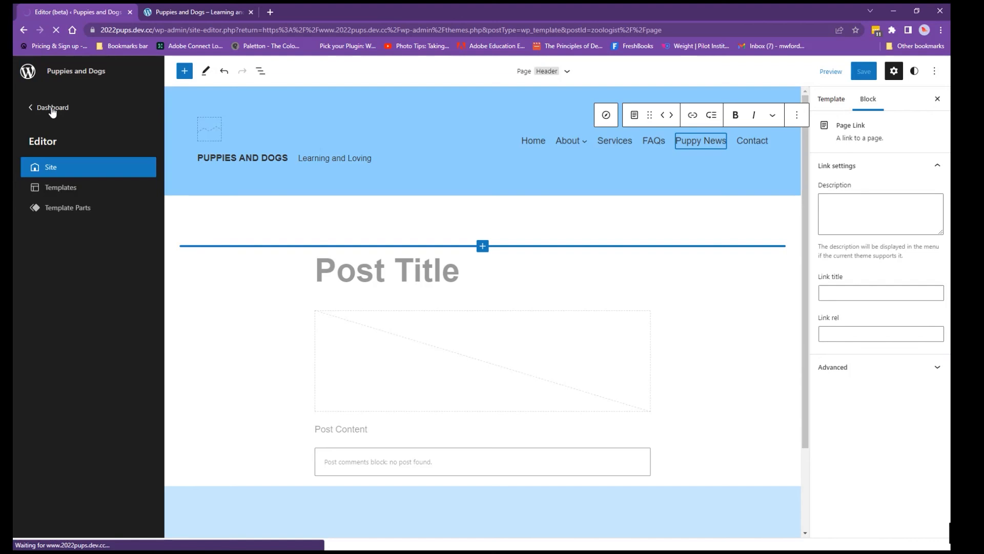